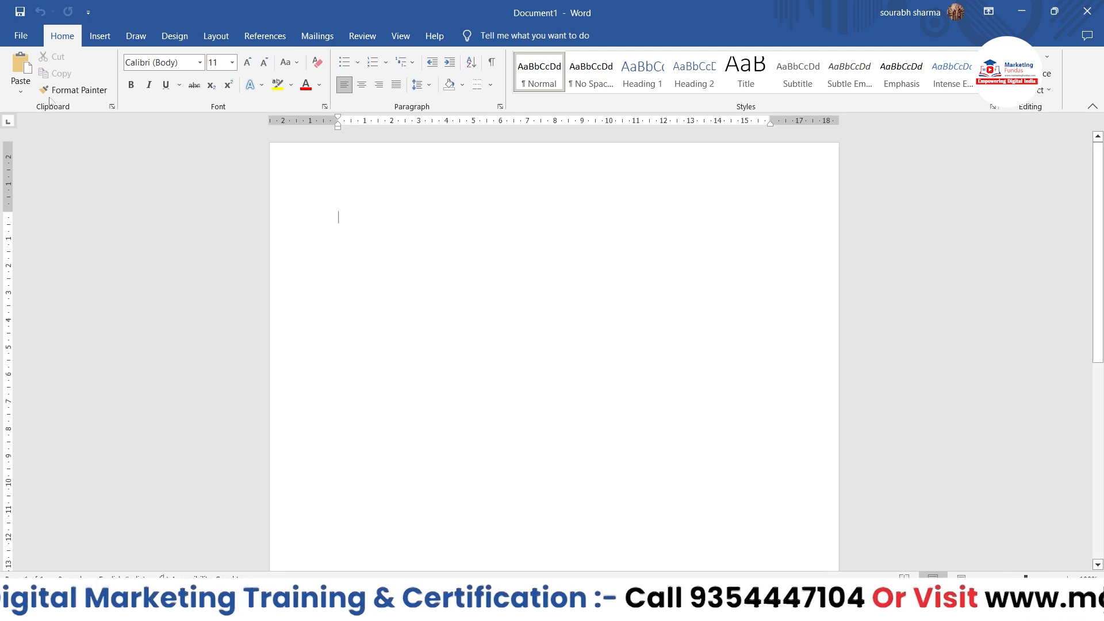
Step: Insert the pictures pexels-junjie-wong-4563258, pexels-markus-spiske-4201333 and pexels-brett-sayles-2073622 from the device's Downloads folder
{"action": "left_click", "coordinate": [100, 39]}
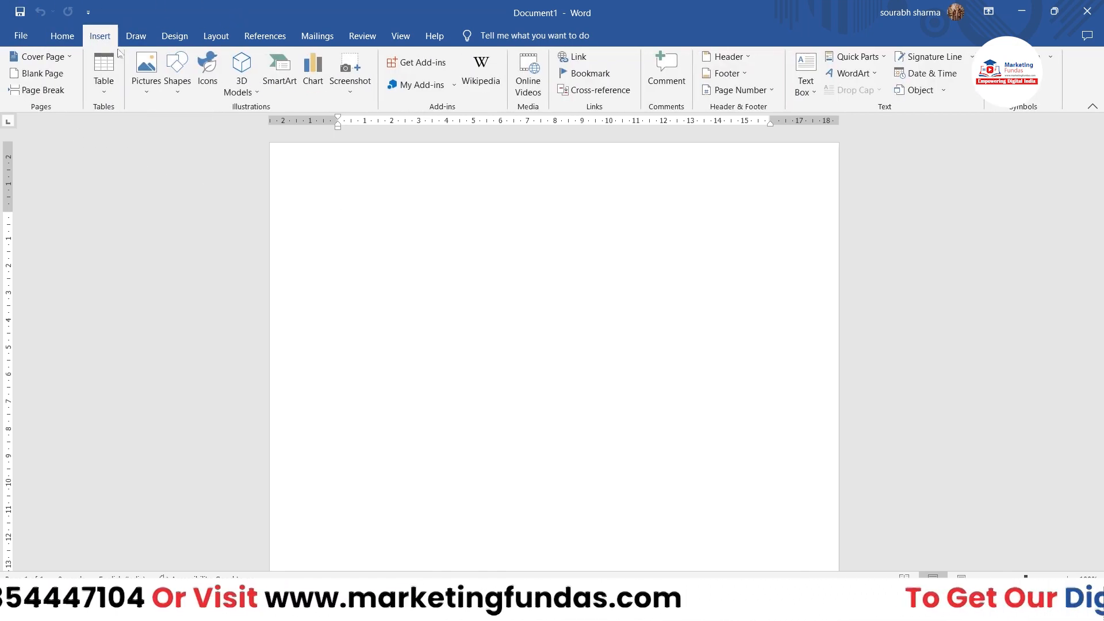
{"action": "left_click", "coordinate": [143, 87]}
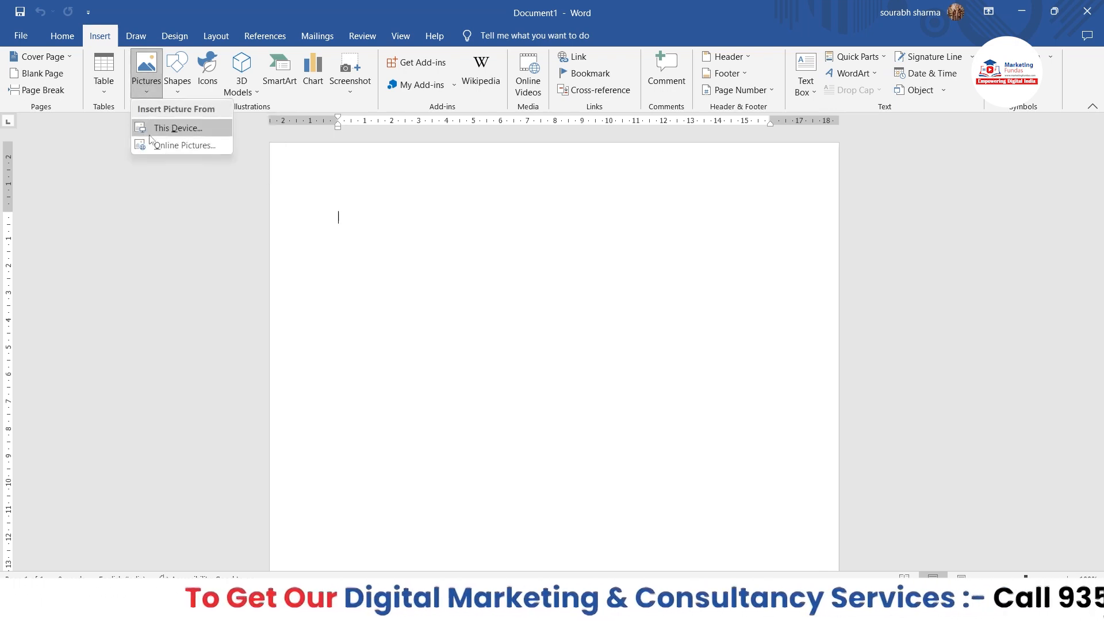
{"action": "left_click", "coordinate": [191, 129]}
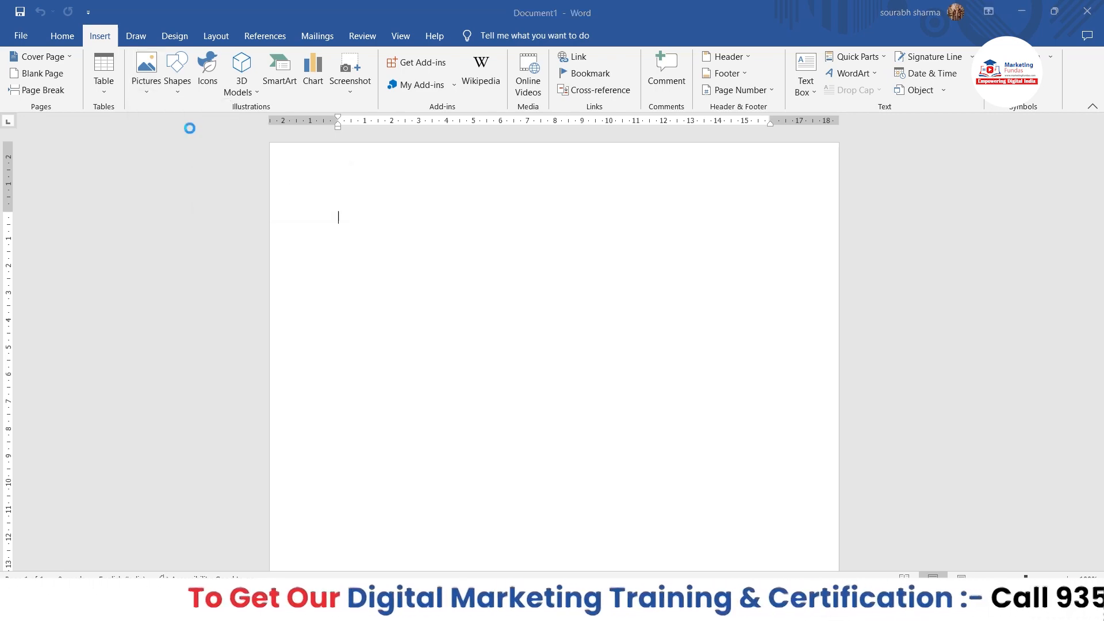
{"action": "left_click_drag", "start_coordinate": [188, 15], "coordinate": [255, 40]}
{"action": "scroll", "coordinate": [131, 216], "scroll_direction": "up", "scroll_amount": 3}
{"action": "left_click", "coordinate": [129, 188]}
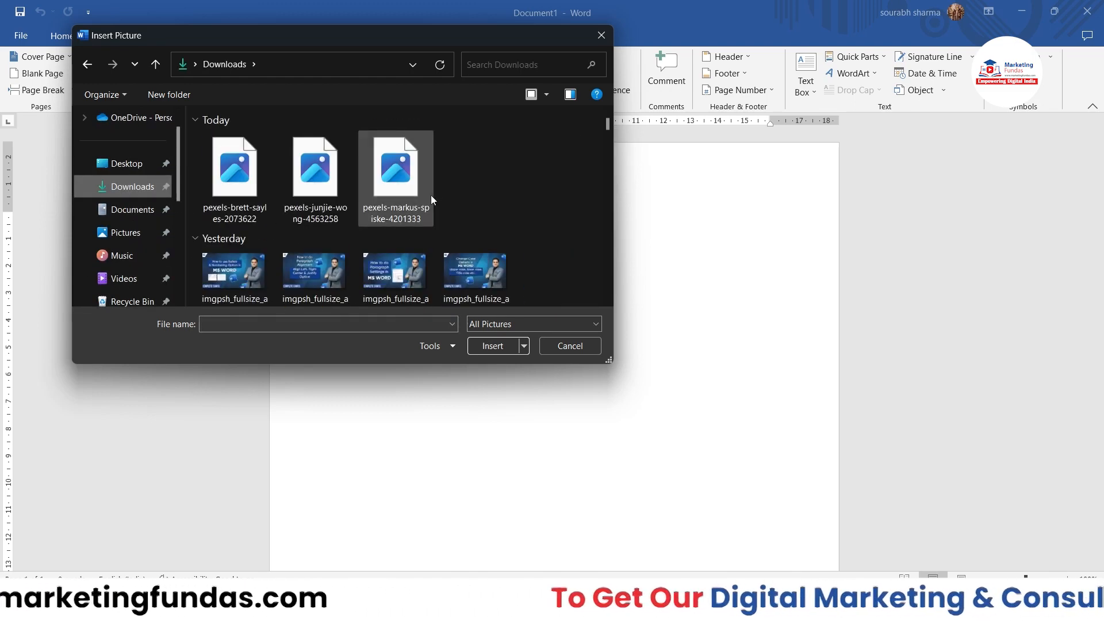
{"action": "left_click", "coordinate": [230, 195]}
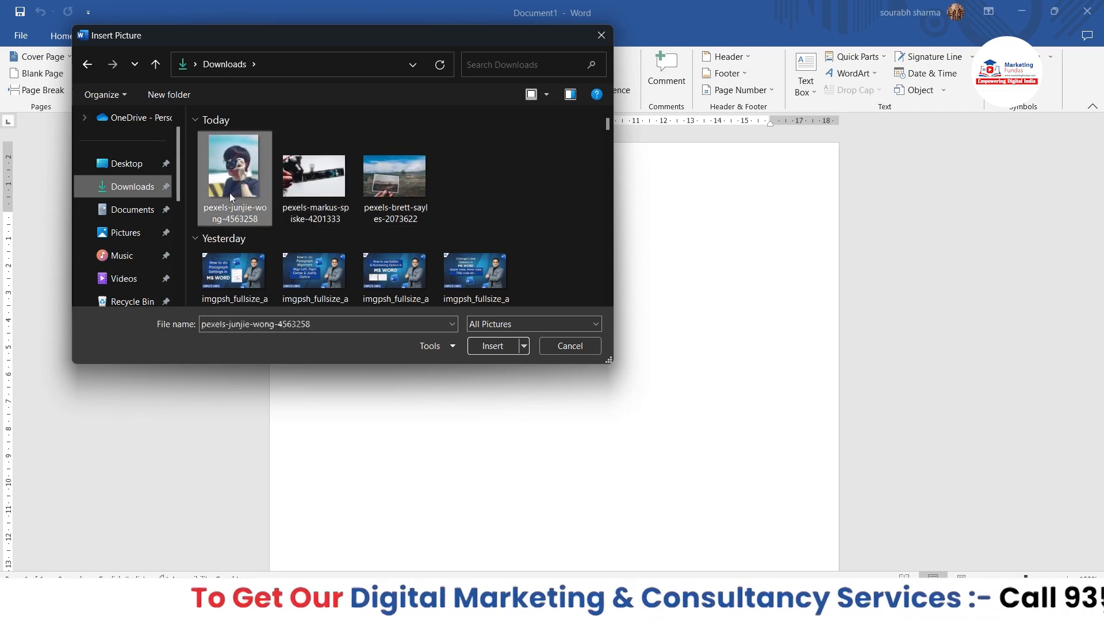
{"action": "key", "text": "shift+Right"}
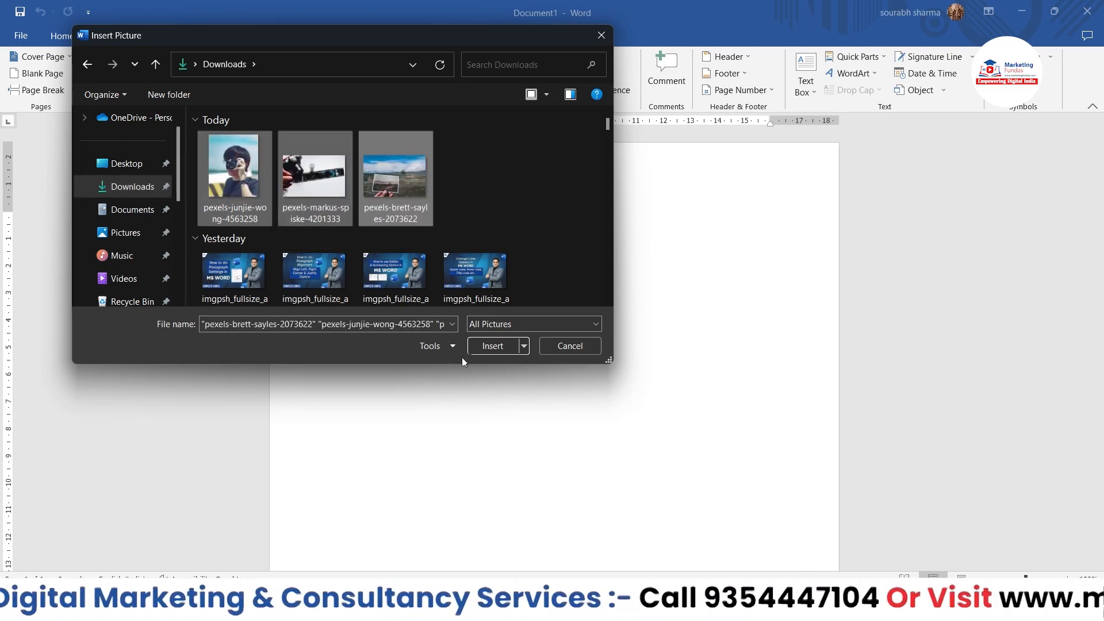
{"action": "left_click", "coordinate": [472, 347]}
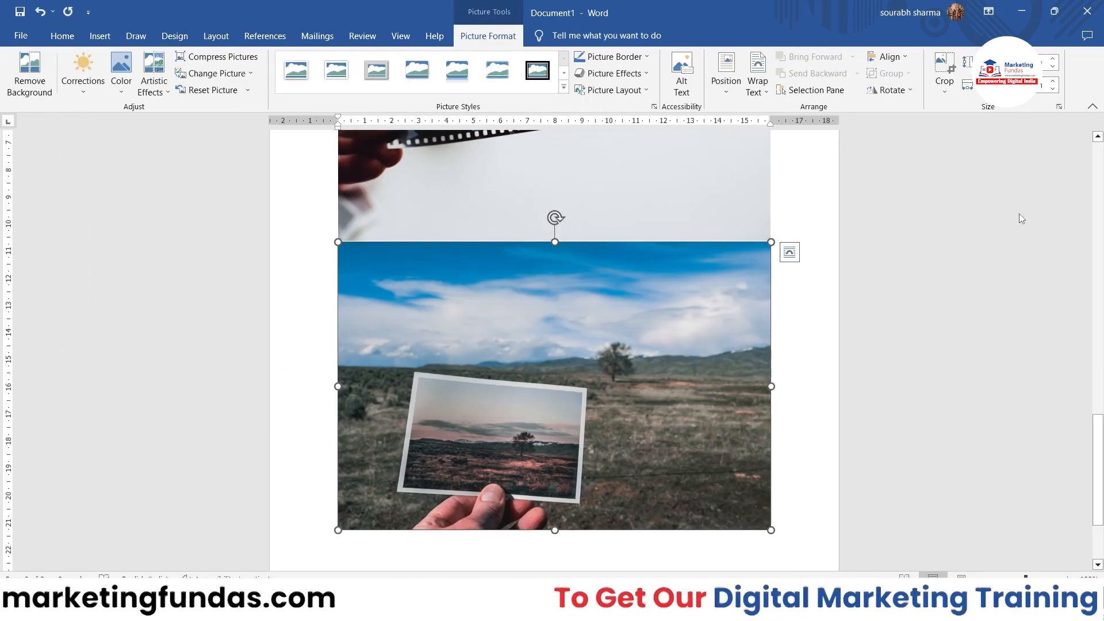
Step: Look through the inserted pictures across the document's pages
{"action": "scroll", "coordinate": [654, 350], "scroll_direction": "up", "scroll_amount": 12}
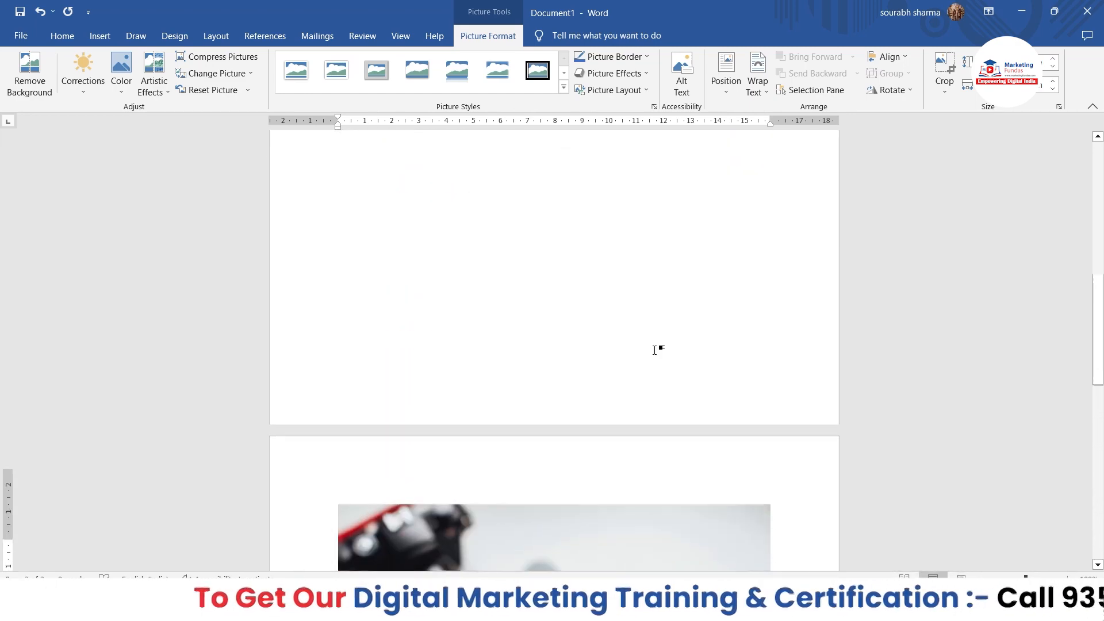
{"action": "scroll", "coordinate": [655, 350], "scroll_direction": "up", "scroll_amount": 4}
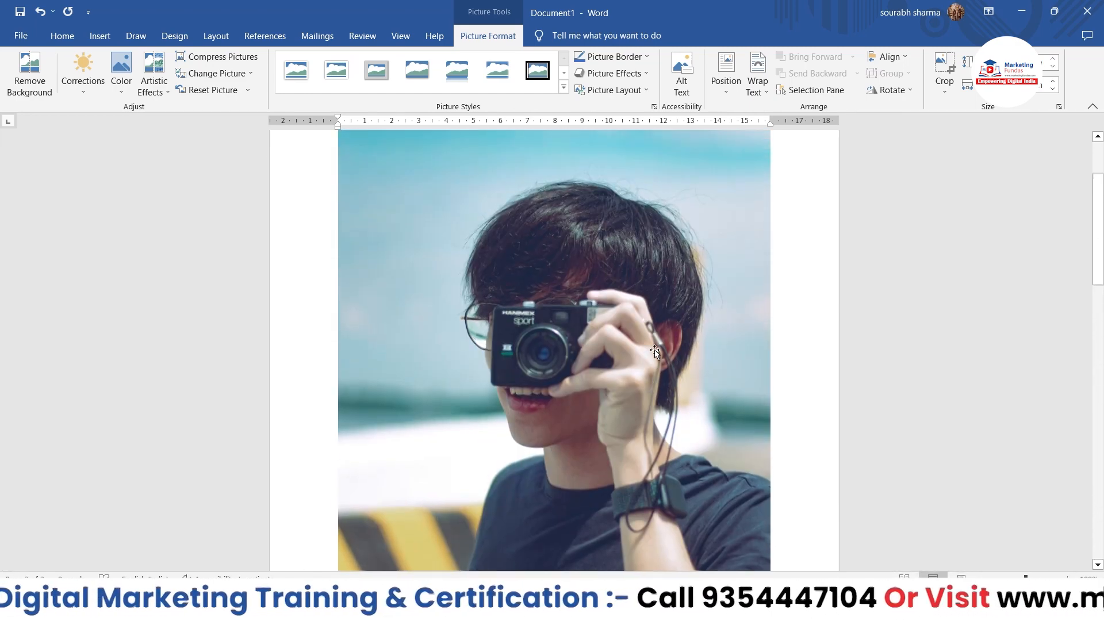
{"action": "scroll", "coordinate": [554, 345], "scroll_direction": "down", "scroll_amount": 2}
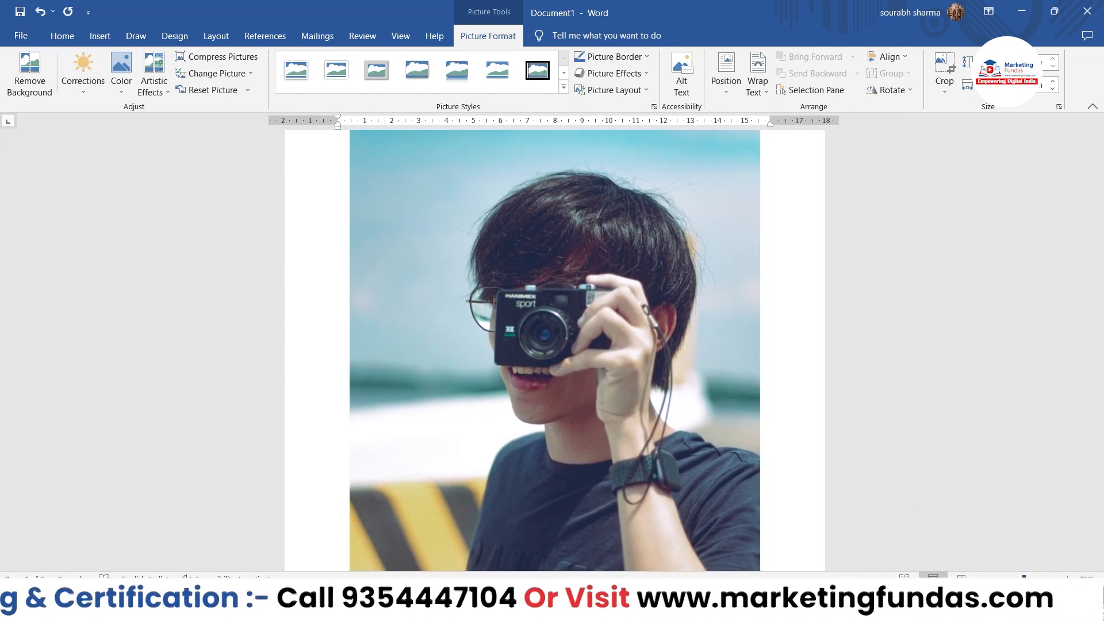
{"action": "scroll", "coordinate": [555, 345], "scroll_direction": "down", "scroll_amount": 3}
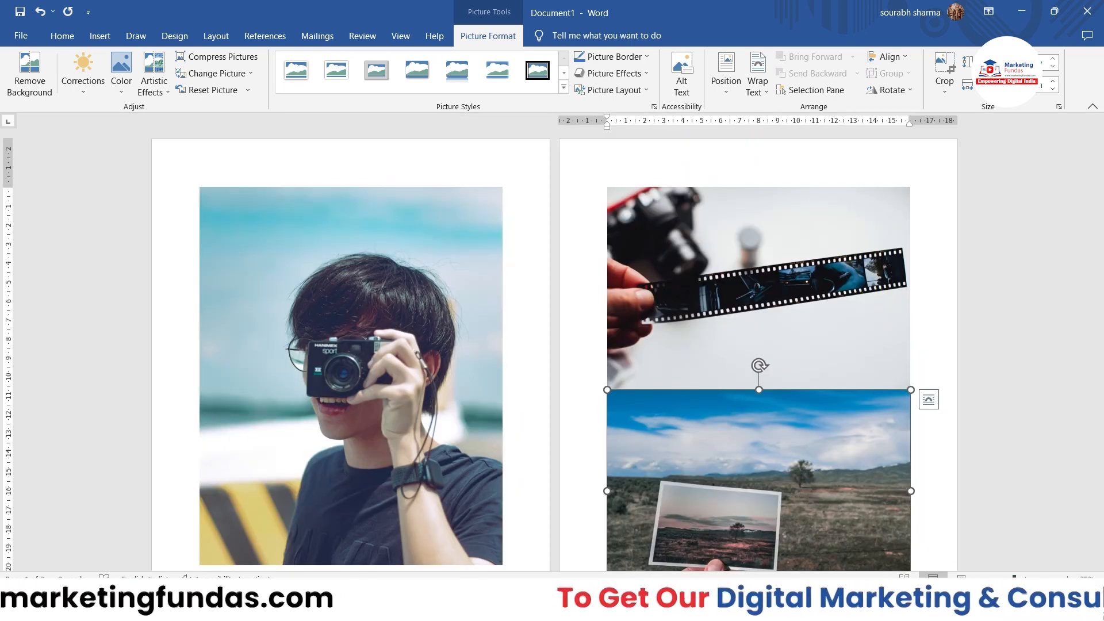
{"action": "scroll", "coordinate": [801, 497], "scroll_direction": "up", "scroll_amount": 3}
{"action": "scroll", "coordinate": [554, 345], "scroll_direction": "up", "scroll_amount": 2}
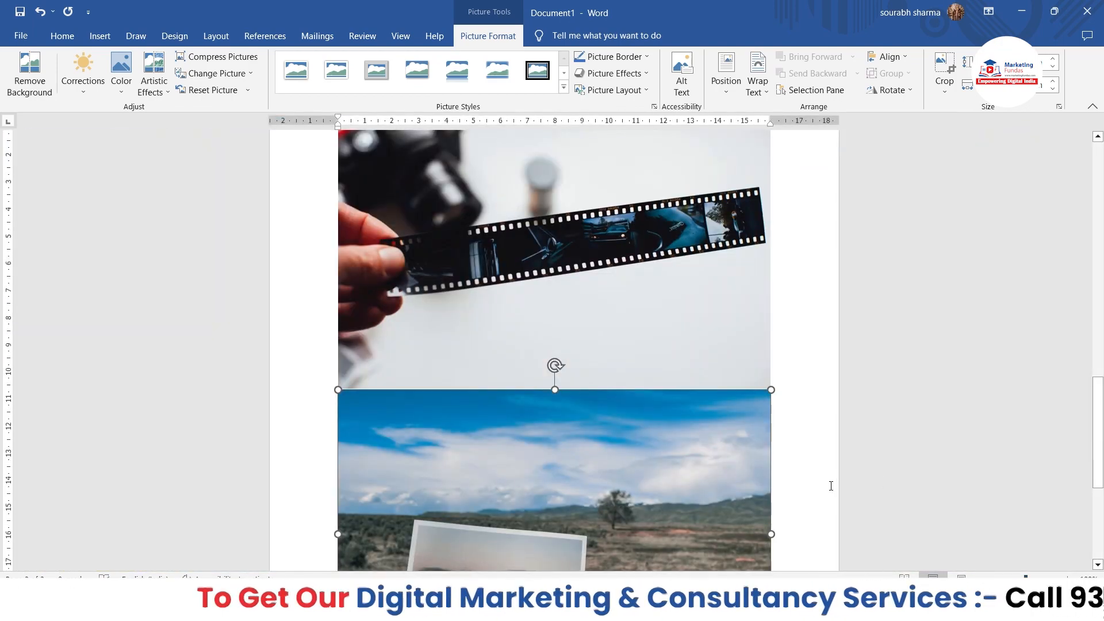
{"action": "scroll", "coordinate": [554, 345], "scroll_direction": "up", "scroll_amount": 5}
{"action": "scroll", "coordinate": [705, 418], "scroll_direction": "up", "scroll_amount": 10}
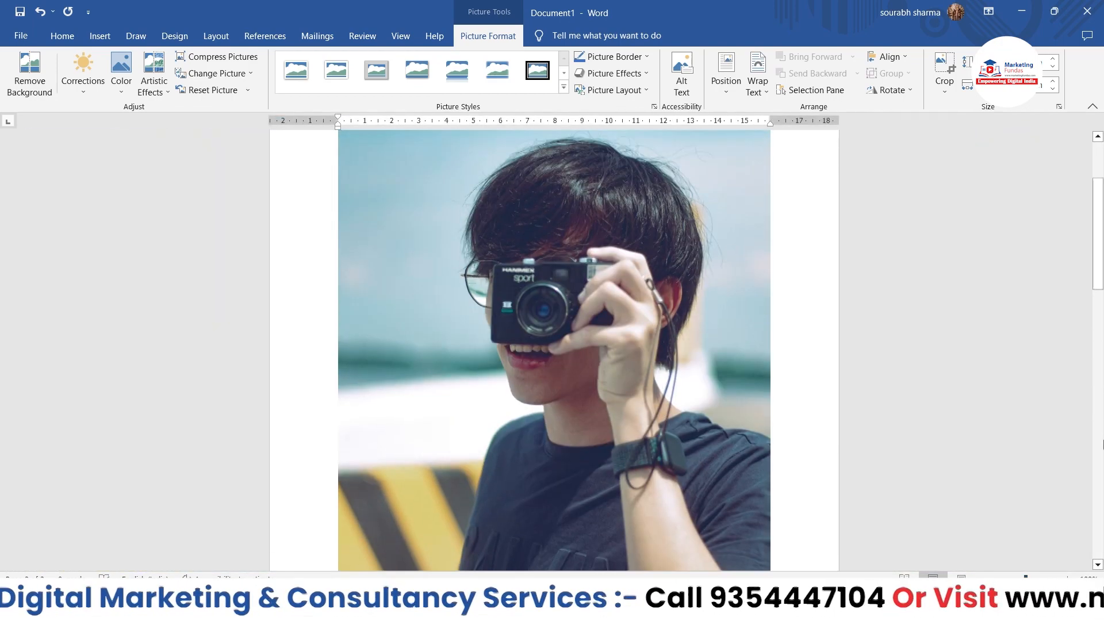
{"action": "left_click", "coordinate": [705, 418]}
{"action": "scroll", "coordinate": [628, 254], "scroll_direction": "up", "scroll_amount": 2}
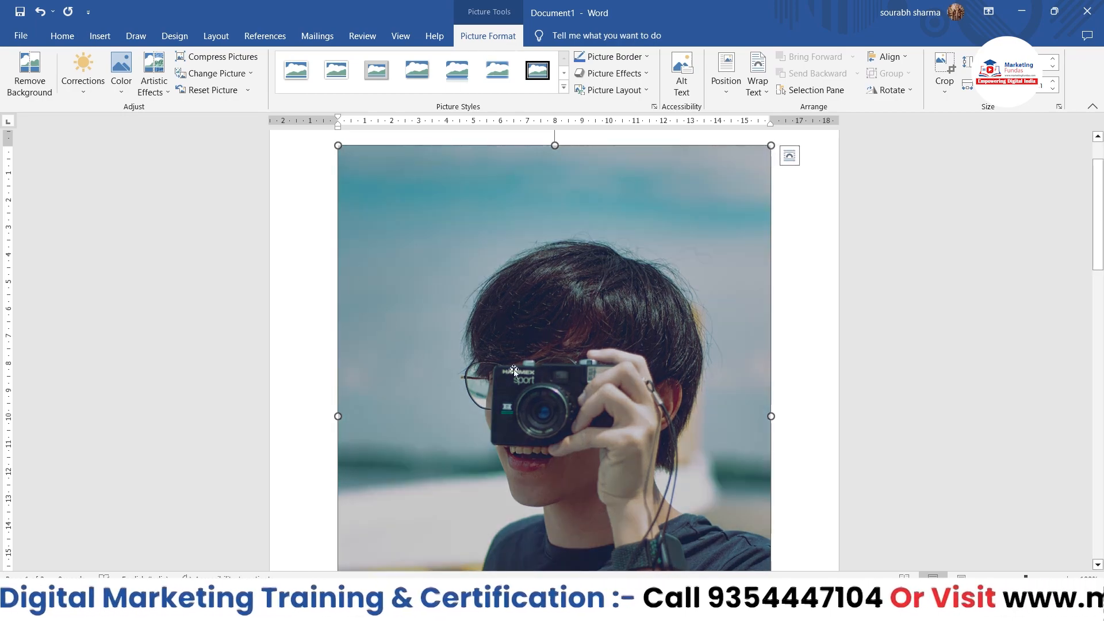
{"action": "left_click", "coordinate": [960, 375]}
{"action": "scroll", "coordinate": [960, 375], "scroll_direction": "down", "scroll_amount": 4}
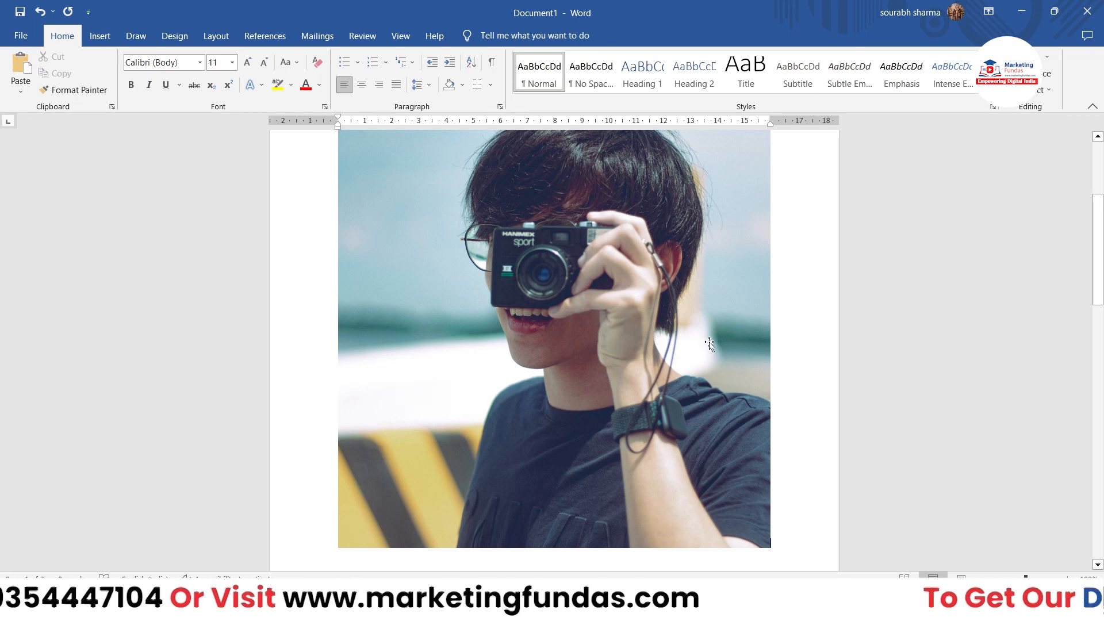
Step: Start background removal on the photo of the person holding a camera and check which areas are marked for removal
{"action": "scroll", "coordinate": [684, 331], "scroll_direction": "up", "scroll_amount": 2}
{"action": "left_click", "coordinate": [684, 329]}
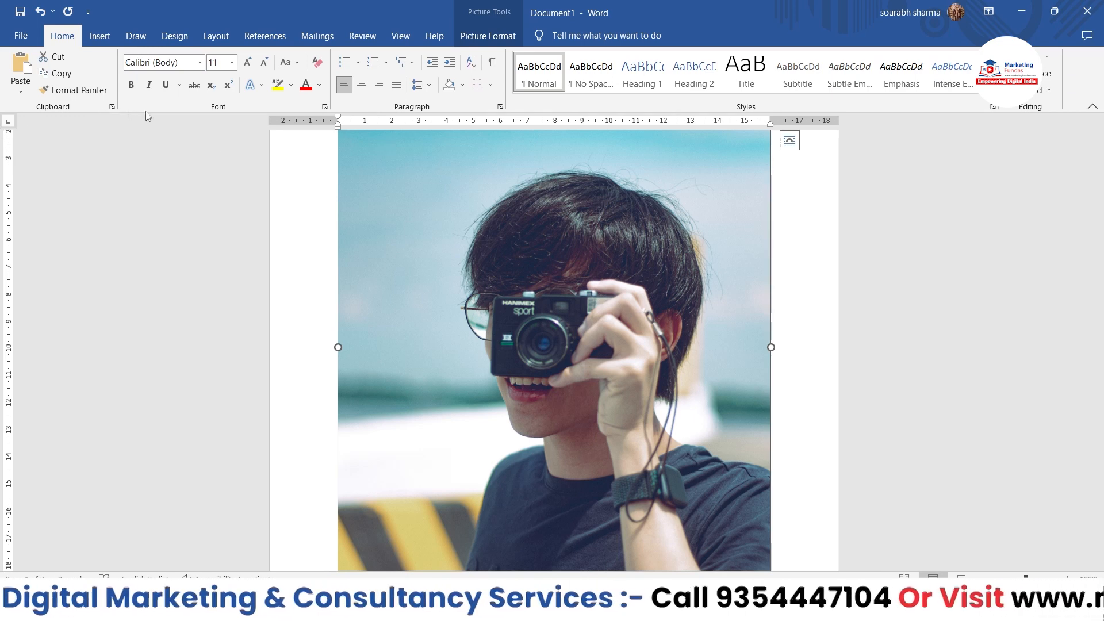
{"action": "left_click", "coordinate": [488, 35]}
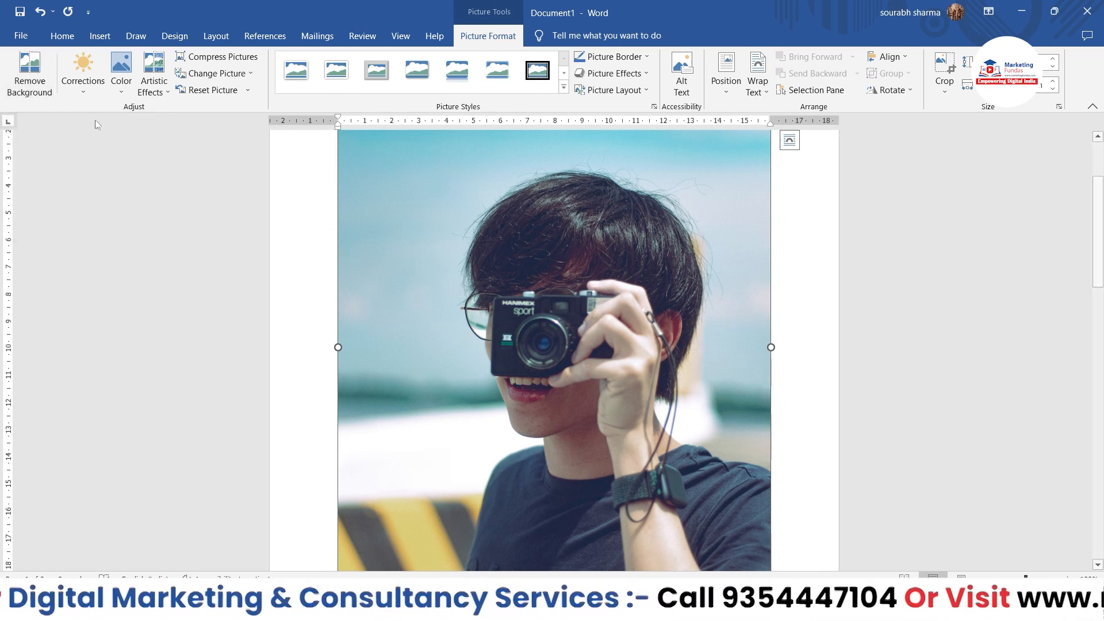
{"action": "left_click", "coordinate": [30, 74]}
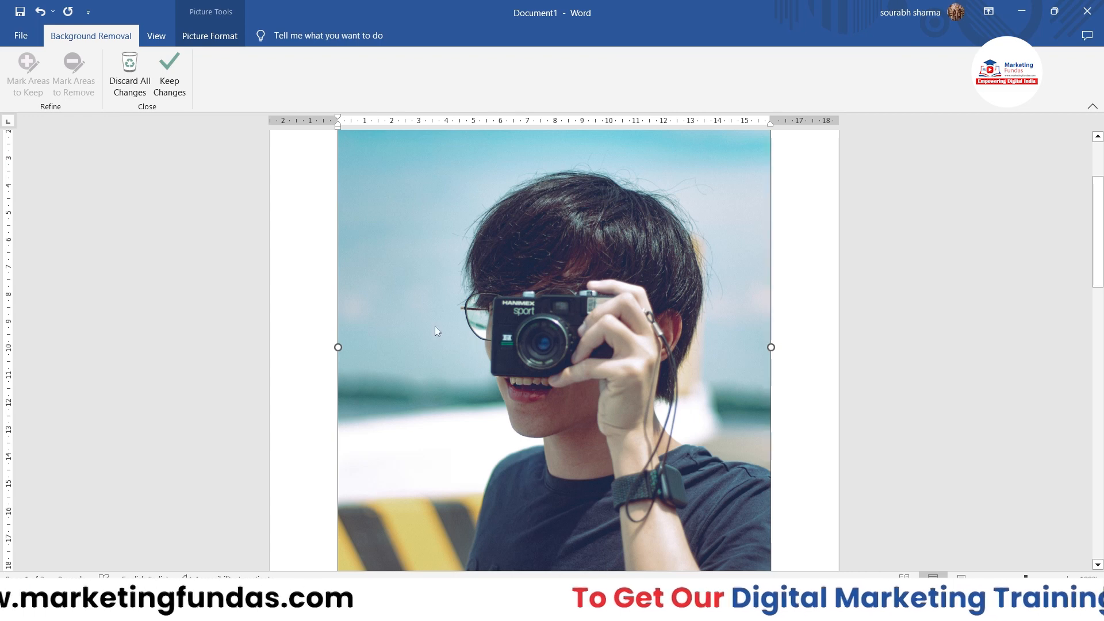
{"action": "scroll", "coordinate": [396, 290], "scroll_direction": "up", "scroll_amount": 3}
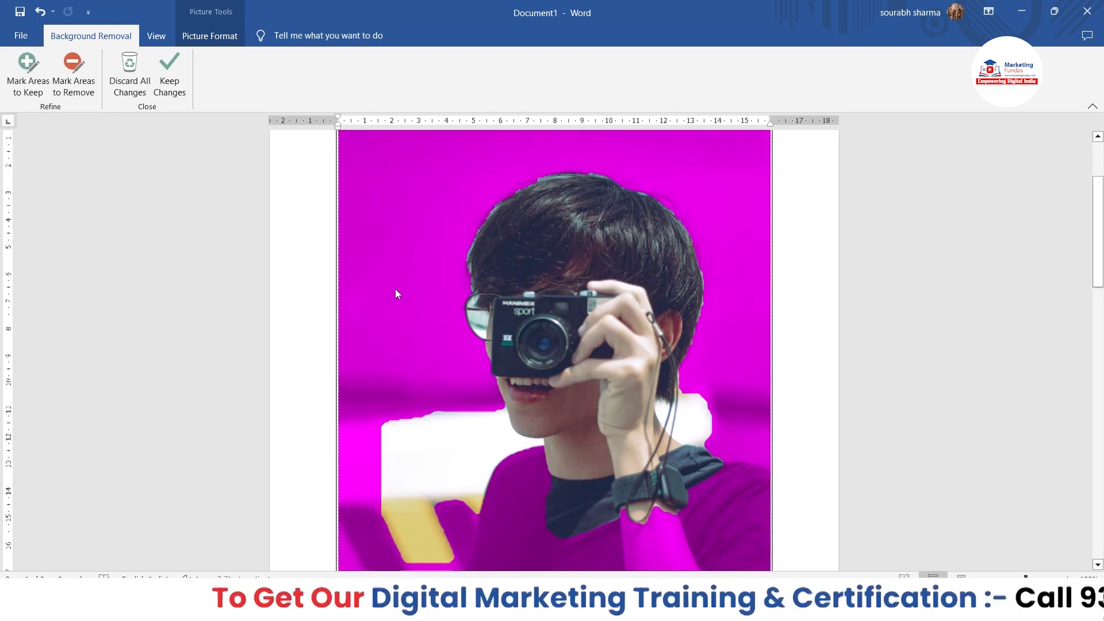
{"action": "scroll", "coordinate": [396, 290], "scroll_direction": "down", "scroll_amount": 1}
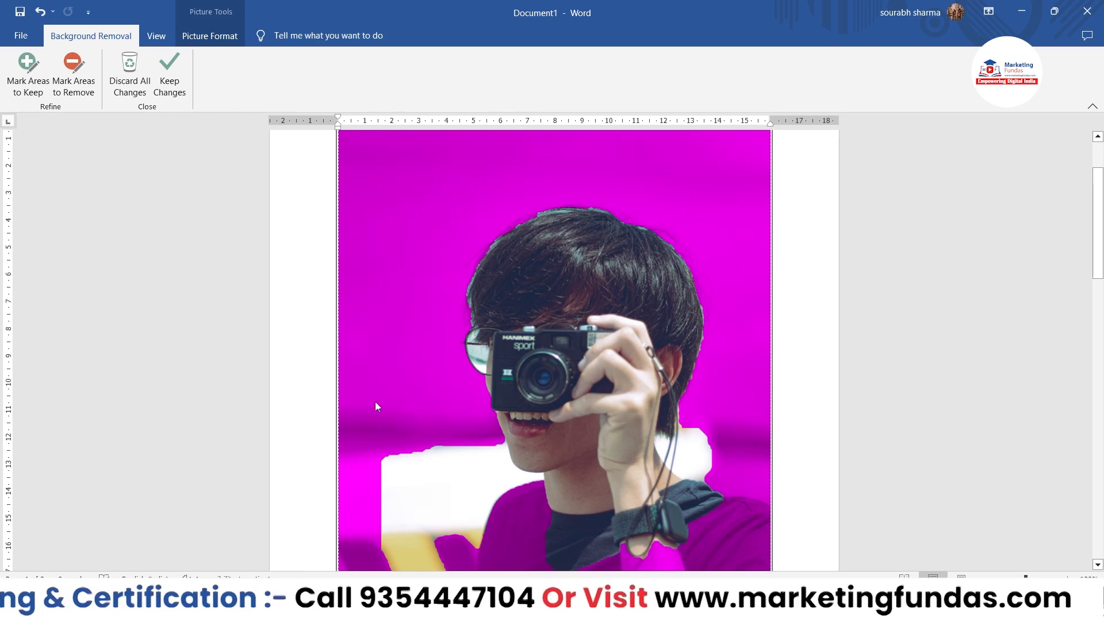
{"action": "scroll", "coordinate": [429, 343], "scroll_direction": "down", "scroll_amount": 2}
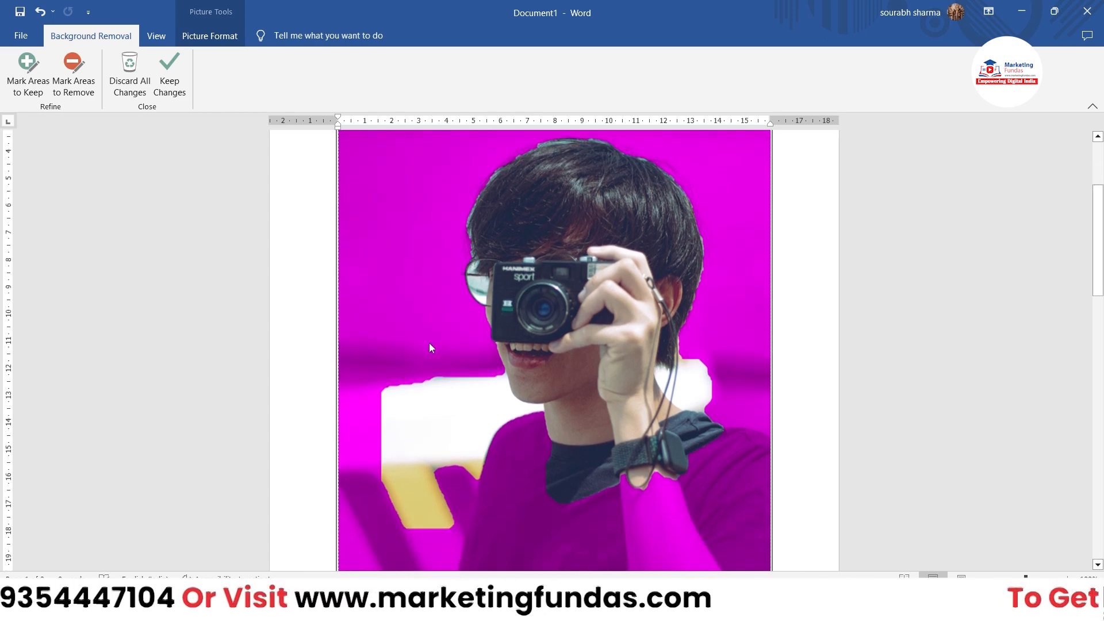
{"action": "scroll", "coordinate": [399, 354], "scroll_direction": "up", "scroll_amount": 2}
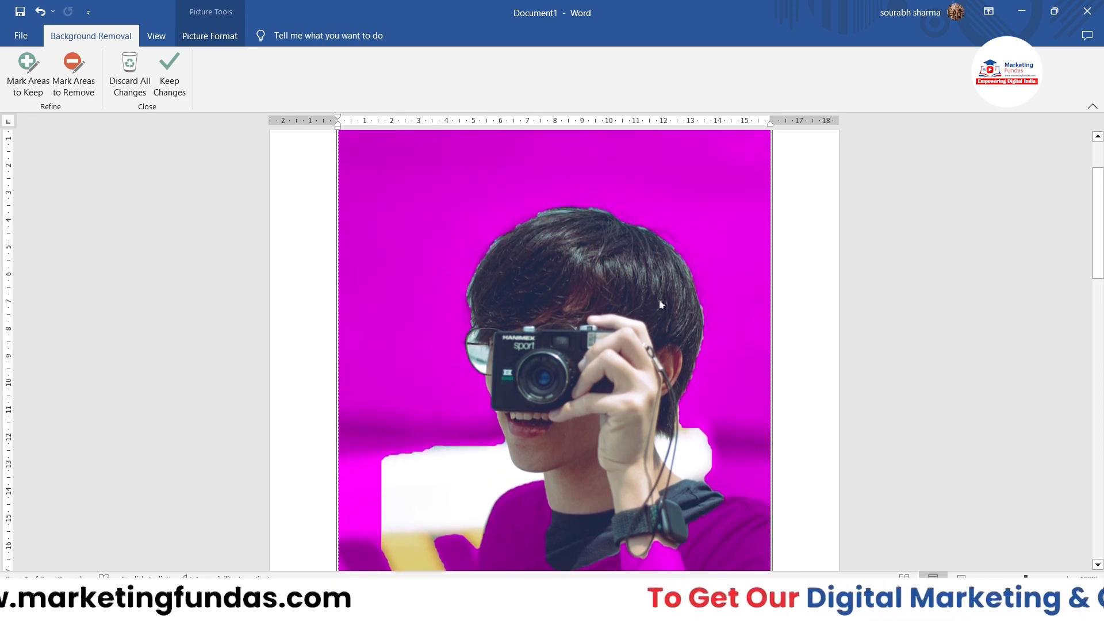
{"action": "scroll", "coordinate": [657, 329], "scroll_direction": "up", "scroll_amount": 1}
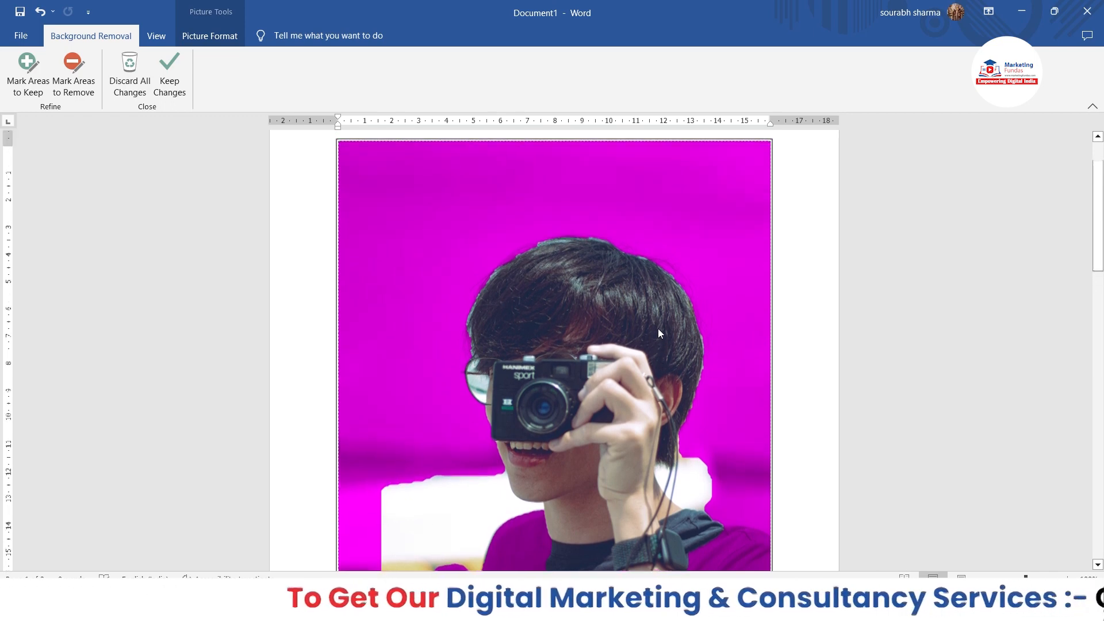
{"action": "scroll", "coordinate": [658, 329], "scroll_direction": "down", "scroll_amount": 3}
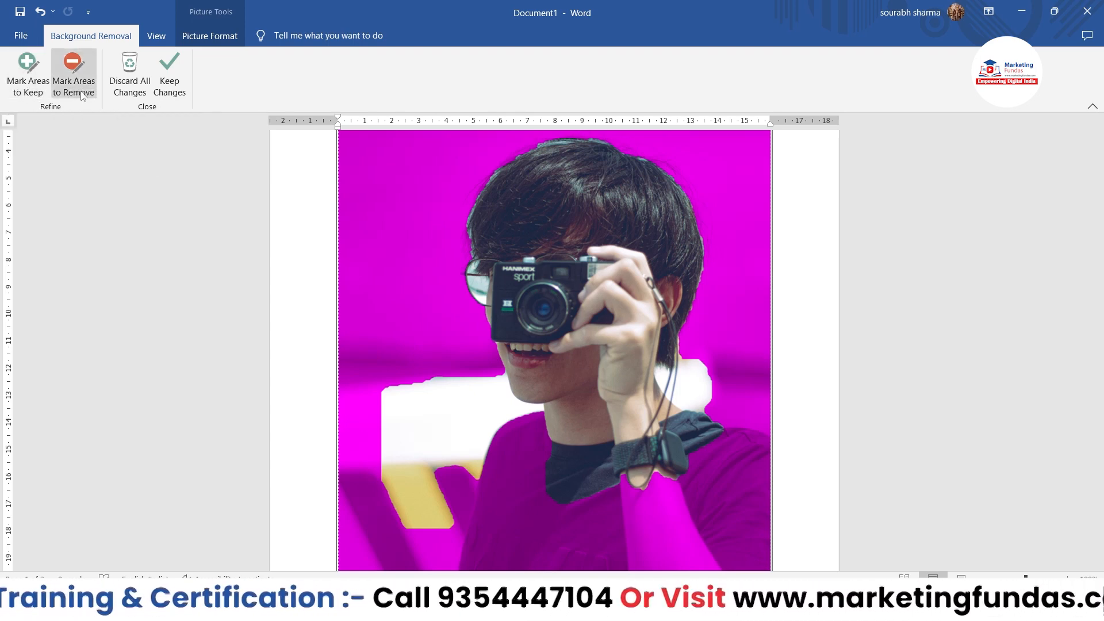
Step: Mark the person's shoulder, T-shirt and raised forearm as areas to keep in the background removal
{"action": "left_click", "coordinate": [12, 62]}
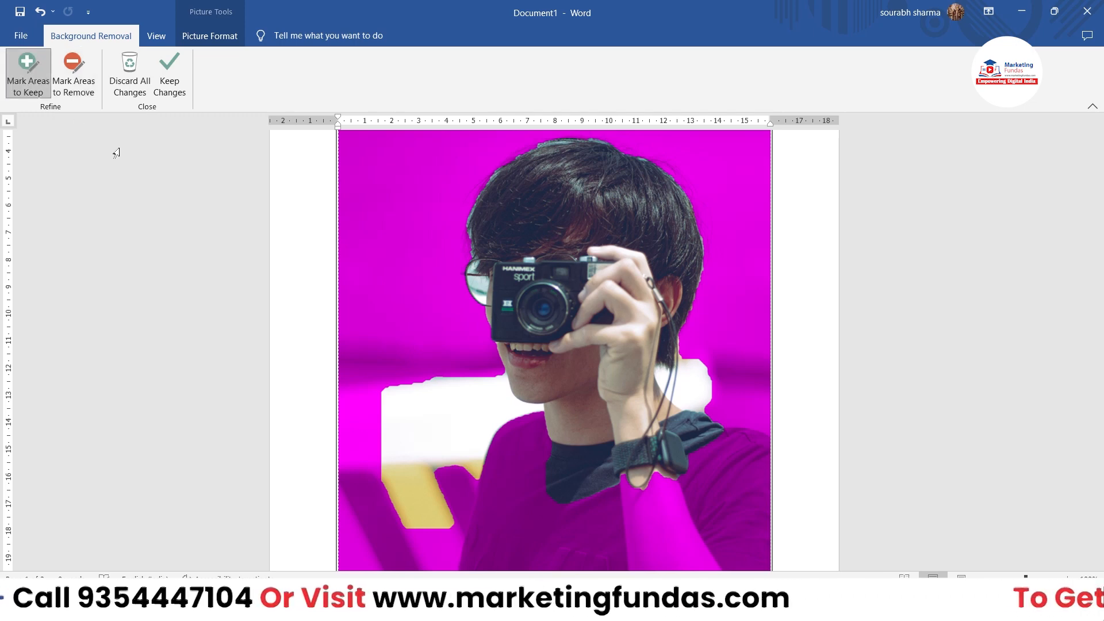
{"action": "scroll", "coordinate": [554, 495], "scroll_direction": "down", "scroll_amount": 3}
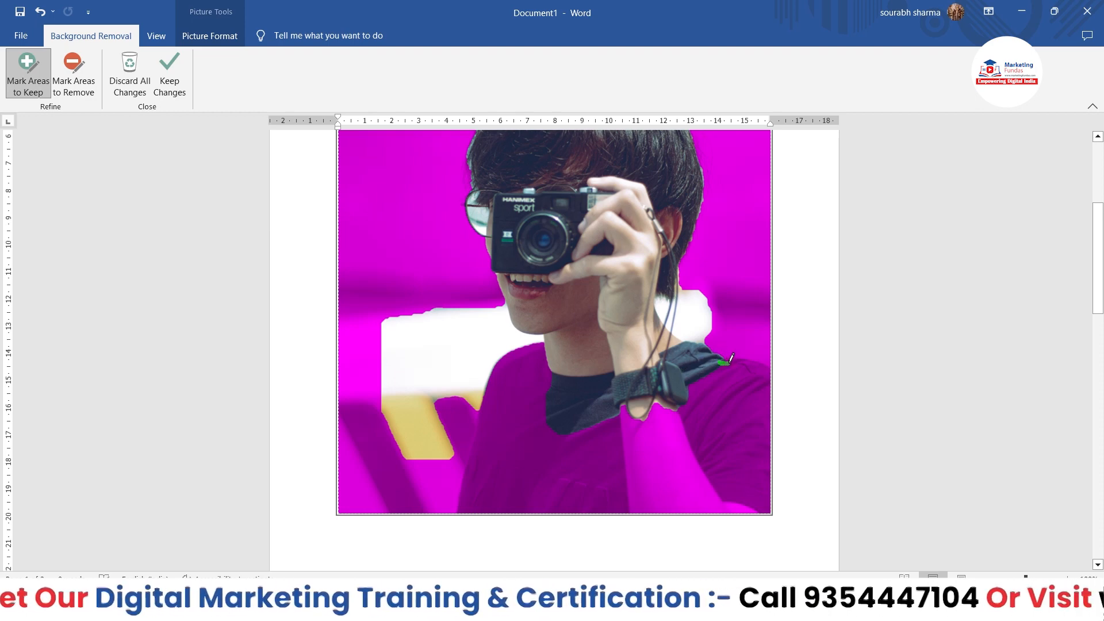
{"action": "left_click_drag", "start_coordinate": [729, 362], "coordinate": [771, 367]}
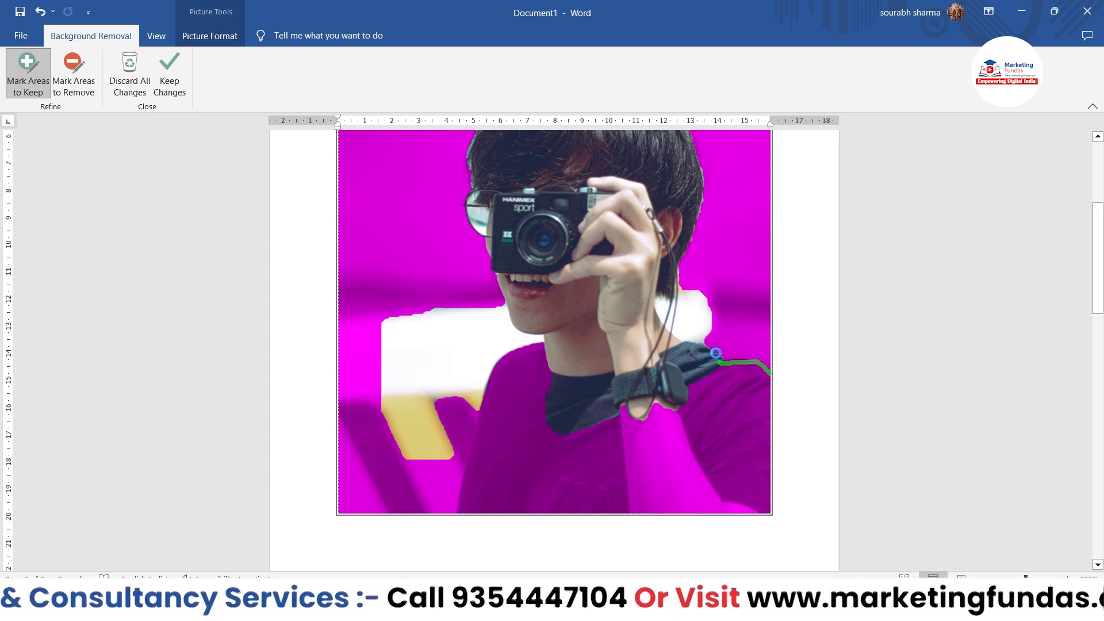
{"action": "left_click", "coordinate": [710, 335]}
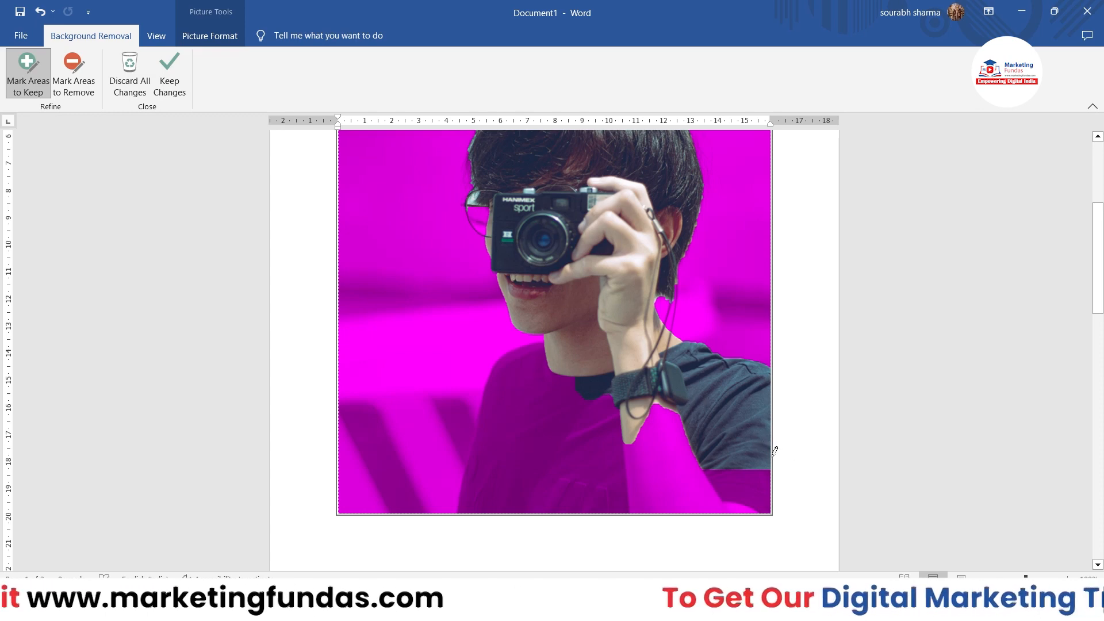
{"action": "mouse_move", "coordinate": [772, 450]}
{"action": "left_mouse_down"}
{"action": "mouse_move", "coordinate": [775, 479]}
{"action": "mouse_move", "coordinate": [724, 509]}
{"action": "mouse_move", "coordinate": [512, 498]}
{"action": "mouse_move", "coordinate": [473, 508]}
{"action": "mouse_move", "coordinate": [481, 396]}
{"action": "mouse_move", "coordinate": [501, 349]}
{"action": "mouse_move", "coordinate": [538, 343]}
{"action": "mouse_move", "coordinate": [544, 367]}
{"action": "mouse_move", "coordinate": [578, 377]}
{"action": "mouse_move", "coordinate": [628, 427]}
{"action": "mouse_move", "coordinate": [642, 418]}
{"action": "mouse_move", "coordinate": [697, 432]}
{"action": "left_mouse_up"}
{"action": "scroll", "coordinate": [696, 414], "scroll_direction": "down", "scroll_amount": 2}
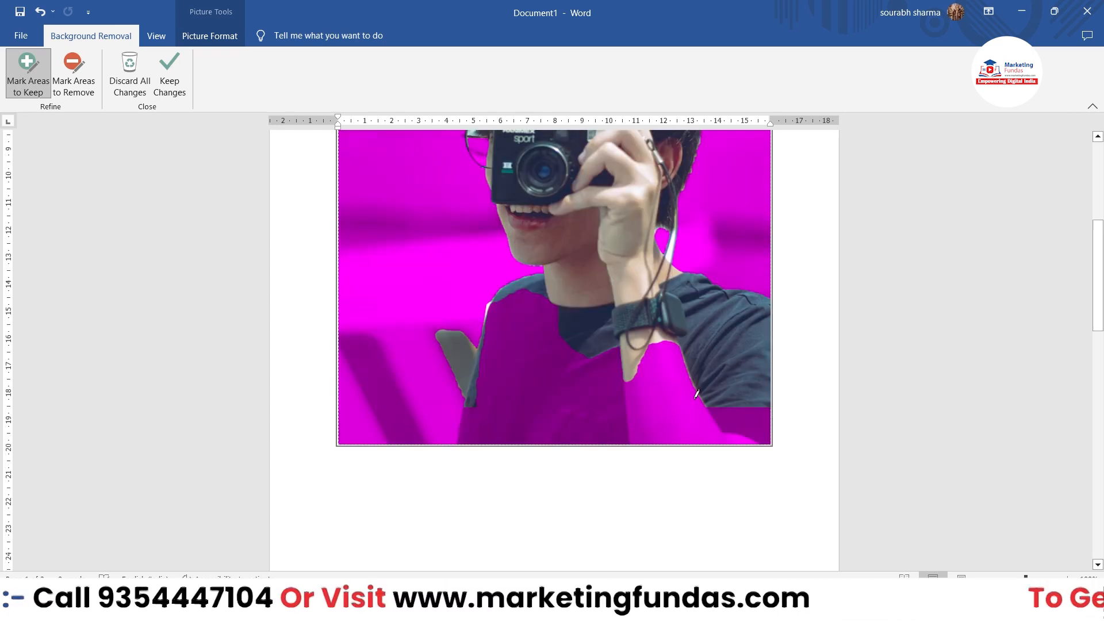
{"action": "mouse_move", "coordinate": [768, 393]}
{"action": "left_mouse_down"}
{"action": "mouse_move", "coordinate": [766, 444]}
{"action": "mouse_move", "coordinate": [455, 443]}
{"action": "mouse_move", "coordinate": [505, 284]}
{"action": "mouse_move", "coordinate": [551, 286]}
{"action": "mouse_move", "coordinate": [768, 368]}
{"action": "mouse_move", "coordinate": [771, 396]}
{"action": "mouse_move", "coordinate": [767, 350]}
{"action": "left_mouse_up"}
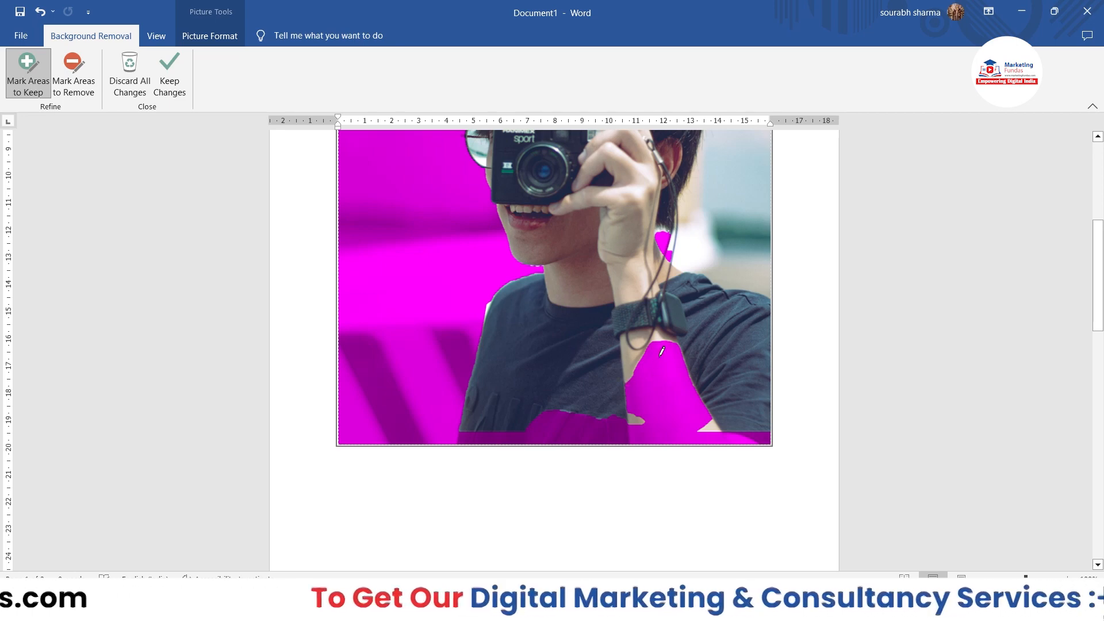
{"action": "left_click_drag", "start_coordinate": [662, 353], "coordinate": [653, 384]}
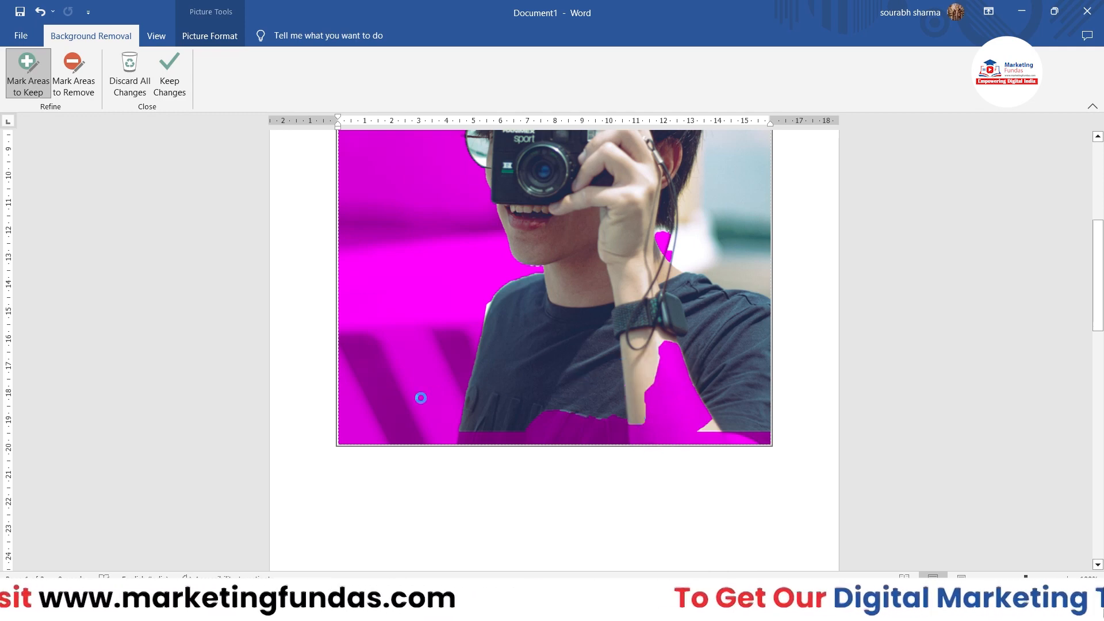
Step: Switch to marking areas to remove for the leftover background beside the person's head
{"action": "scroll", "coordinate": [423, 218], "scroll_direction": "up", "scroll_amount": 3}
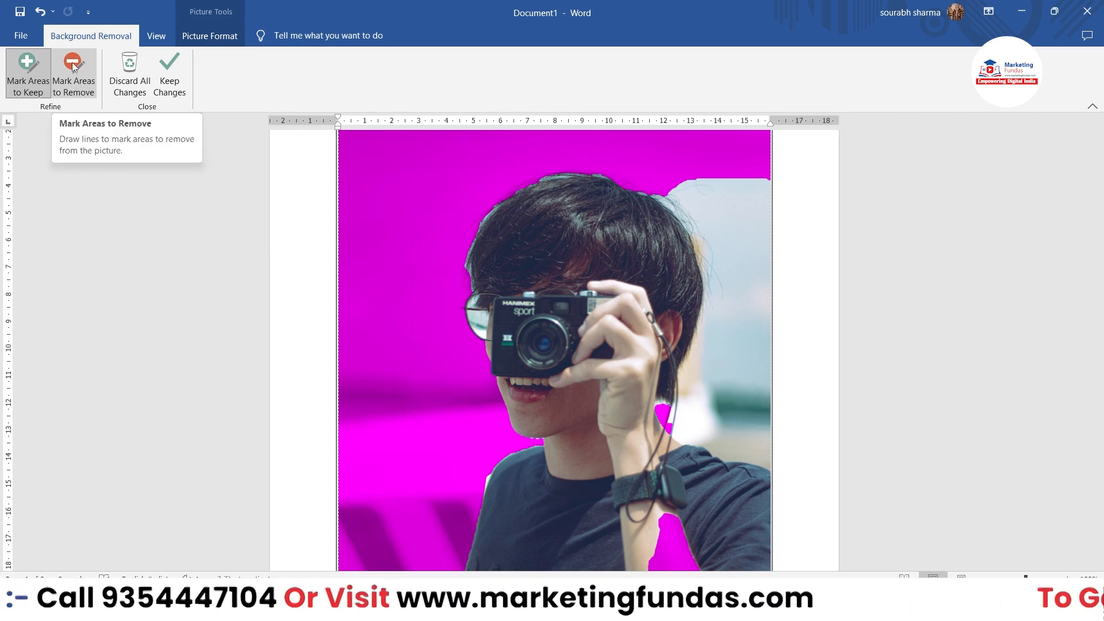
{"action": "left_click", "coordinate": [73, 67]}
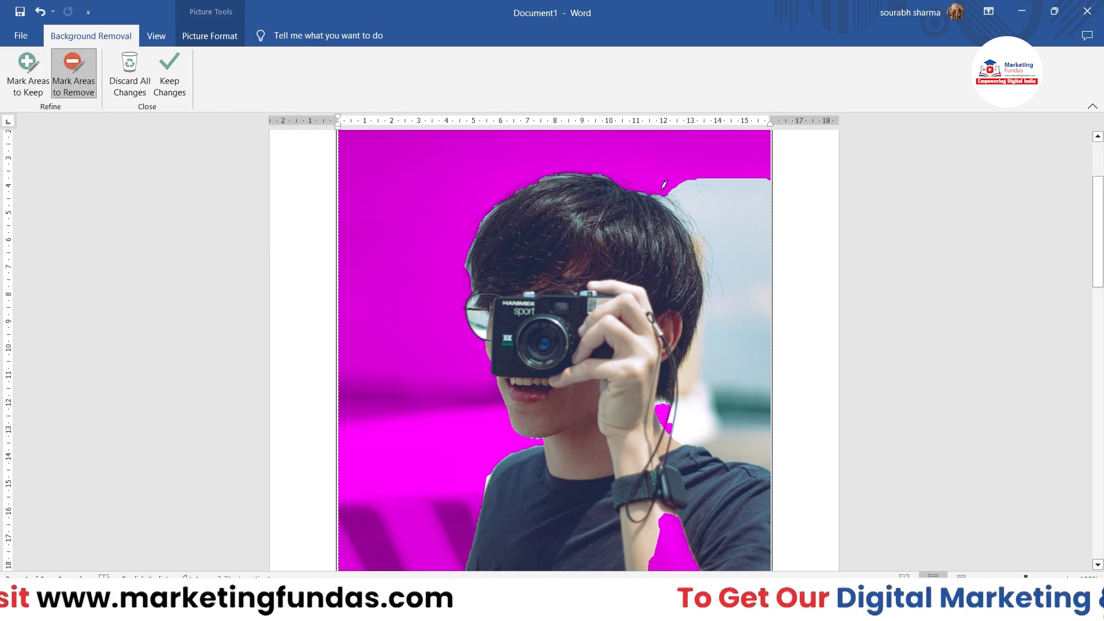
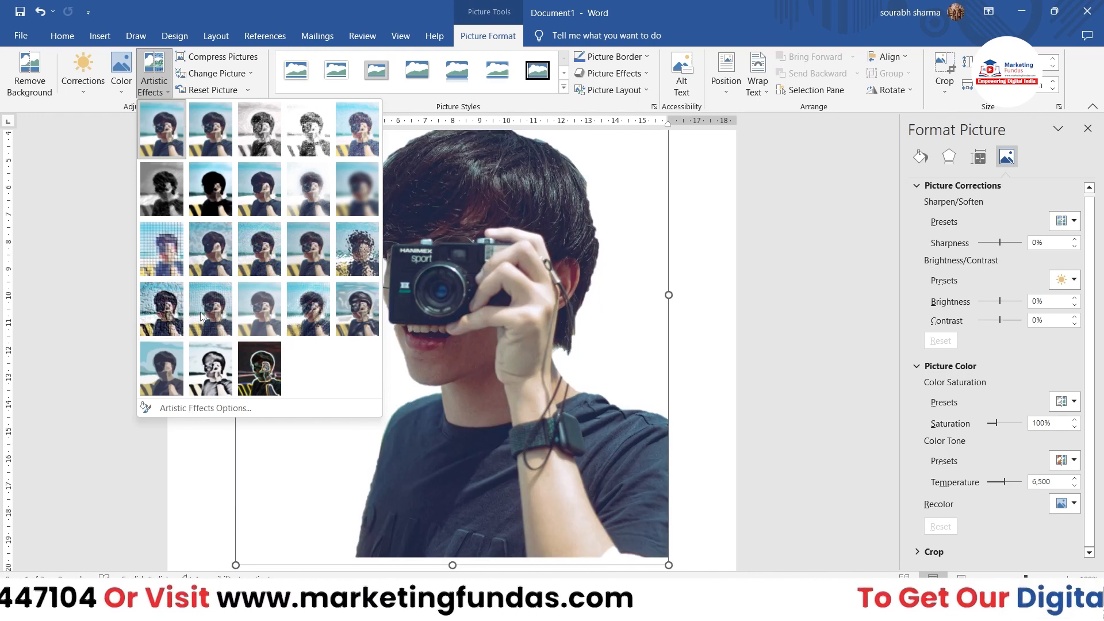
Step: Open the artistic effects options for the cut-out photo
{"action": "left_click", "coordinate": [186, 412]}
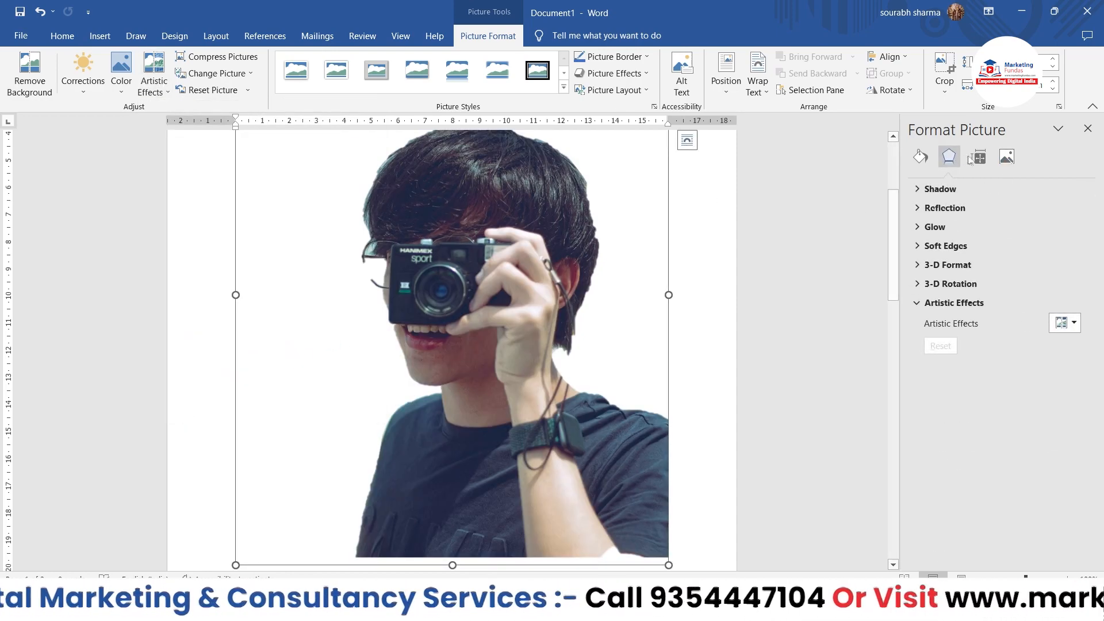
Step: Examine the 3-D Rotation, 3-D Format and Artistic Effects settings for the cut-out photo, including the gallery of available artistic effects
{"action": "left_click", "coordinate": [914, 286]}
{"action": "left_click", "coordinate": [916, 287]}
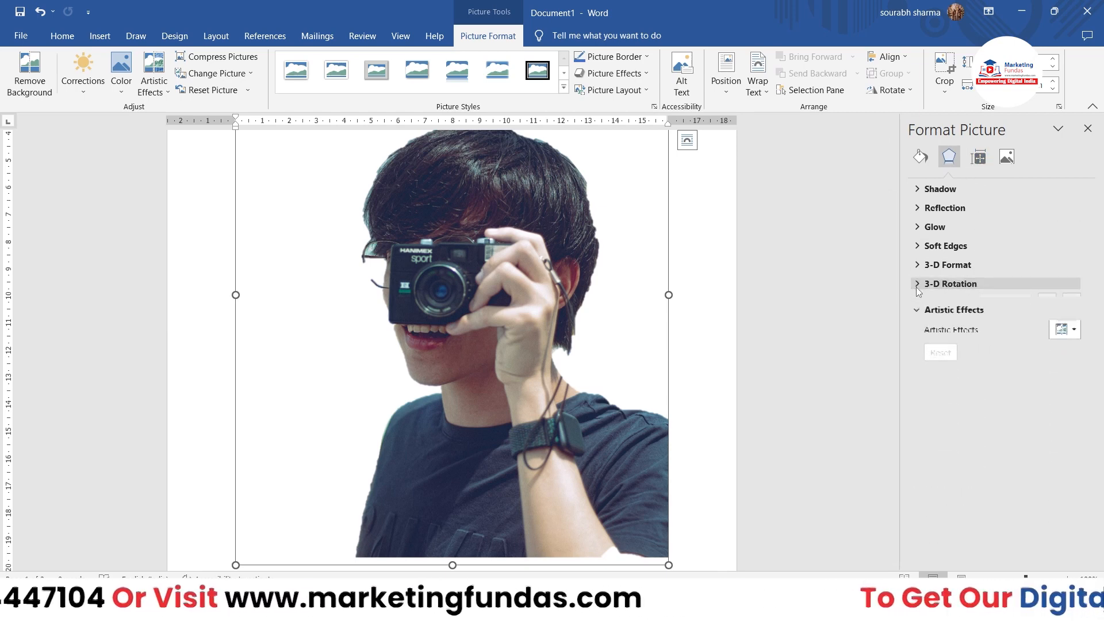
{"action": "left_click", "coordinate": [916, 267]}
{"action": "left_click", "coordinate": [915, 267]}
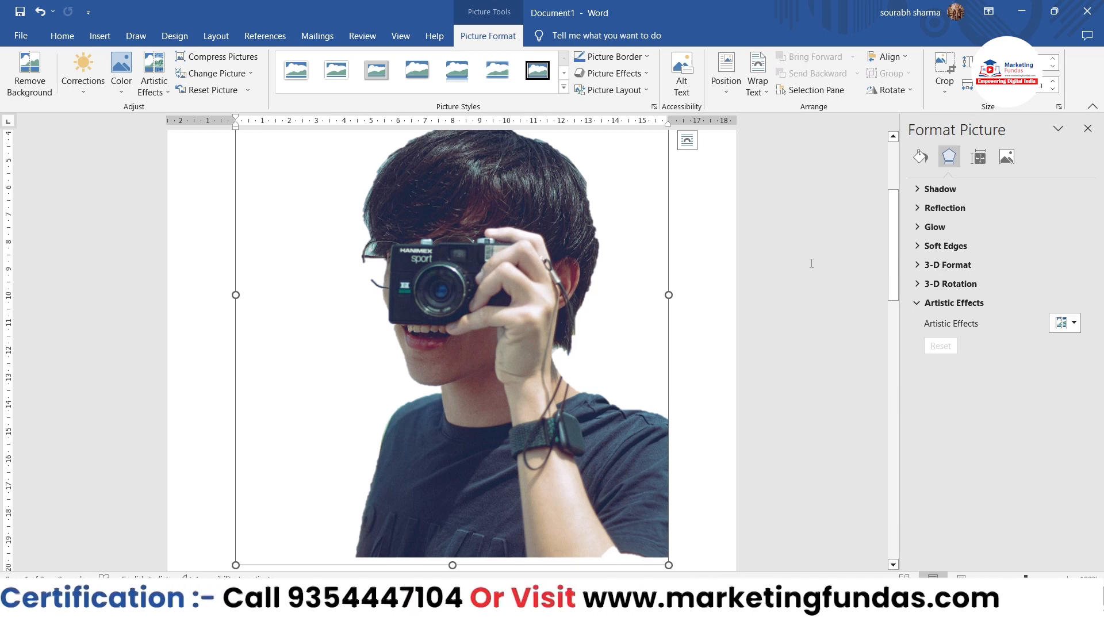
{"action": "left_click", "coordinate": [916, 303]}
{"action": "left_click", "coordinate": [916, 303]}
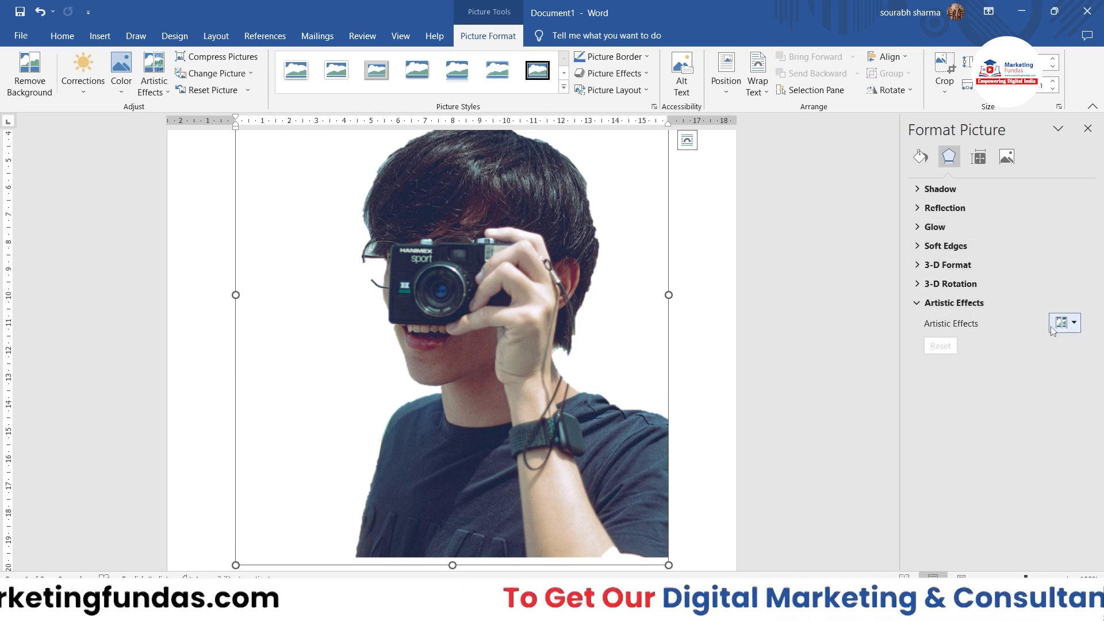
{"action": "left_click", "coordinate": [1073, 323]}
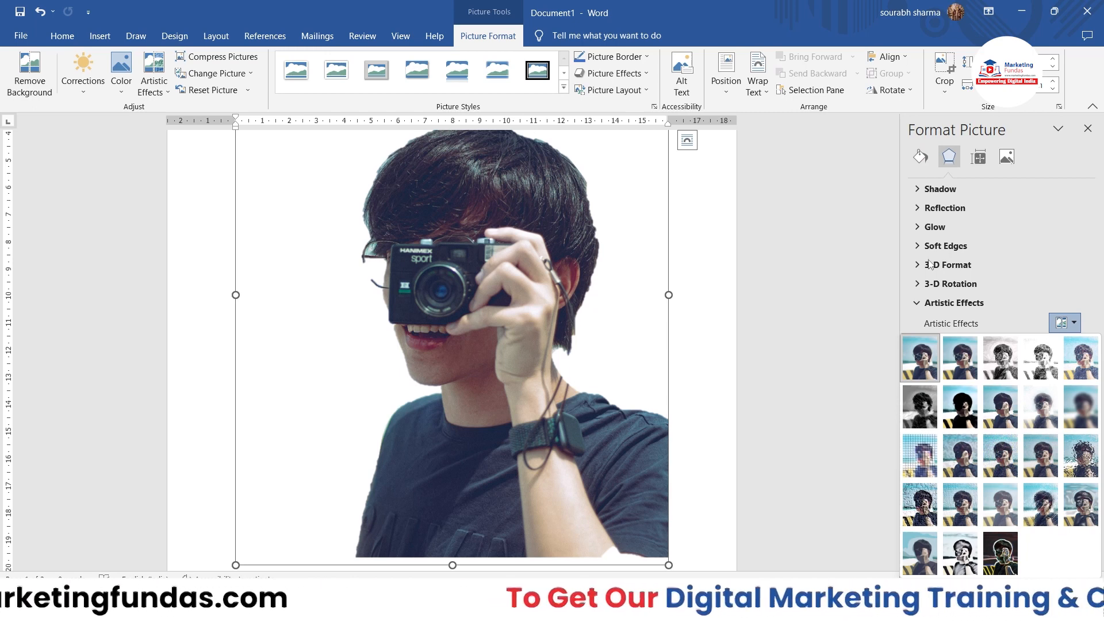
{"action": "left_click", "coordinate": [185, 163]}
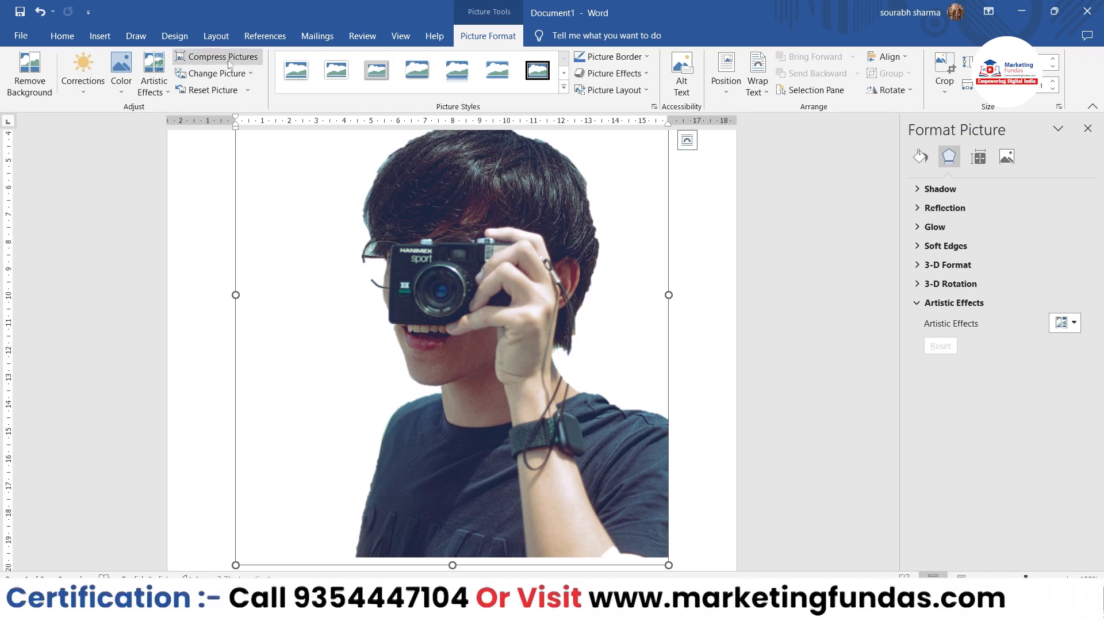
{"action": "scroll", "coordinate": [839, 391], "scroll_direction": "up", "scroll_amount": 6}
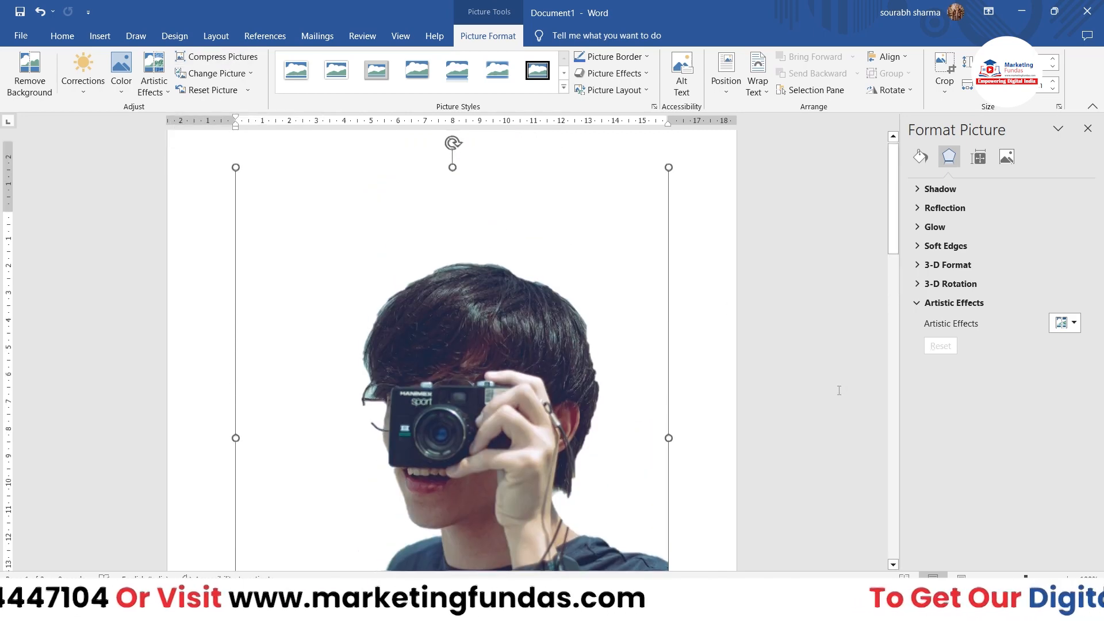
{"action": "scroll", "coordinate": [839, 391], "scroll_direction": "down", "scroll_amount": 10}
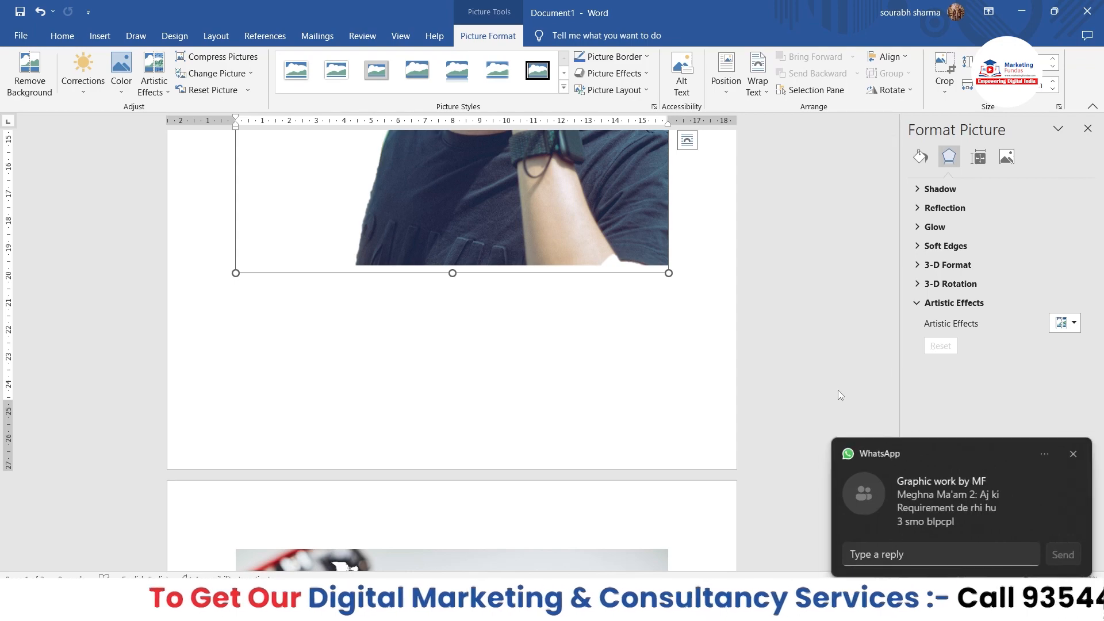
{"action": "scroll", "coordinate": [714, 387], "scroll_direction": "down", "scroll_amount": 10}
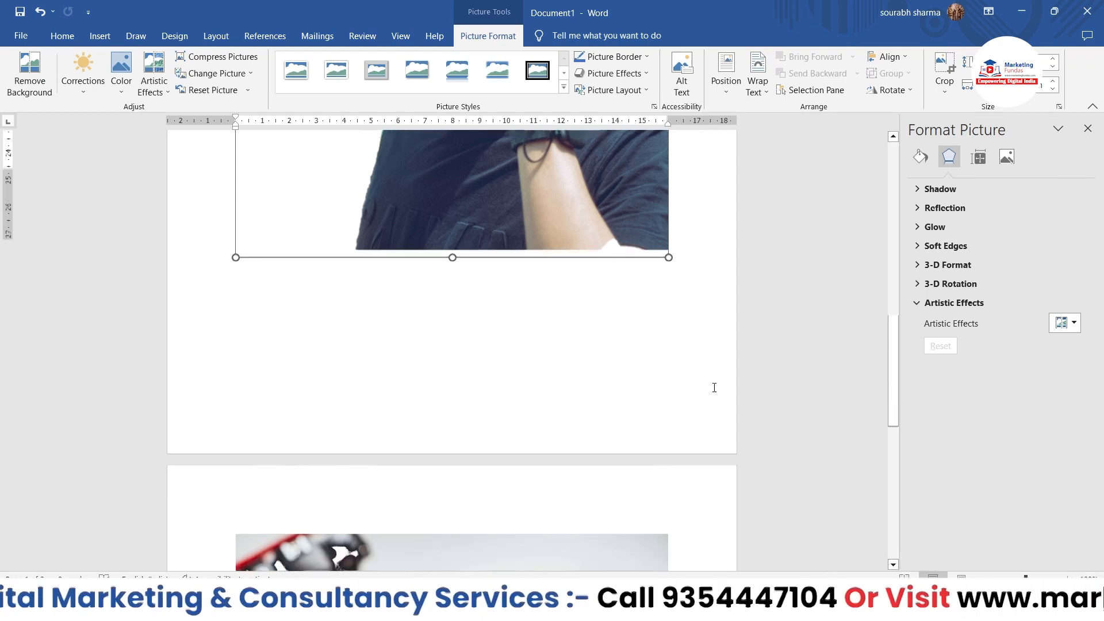
{"action": "scroll", "coordinate": [714, 387], "scroll_direction": "up", "scroll_amount": 10}
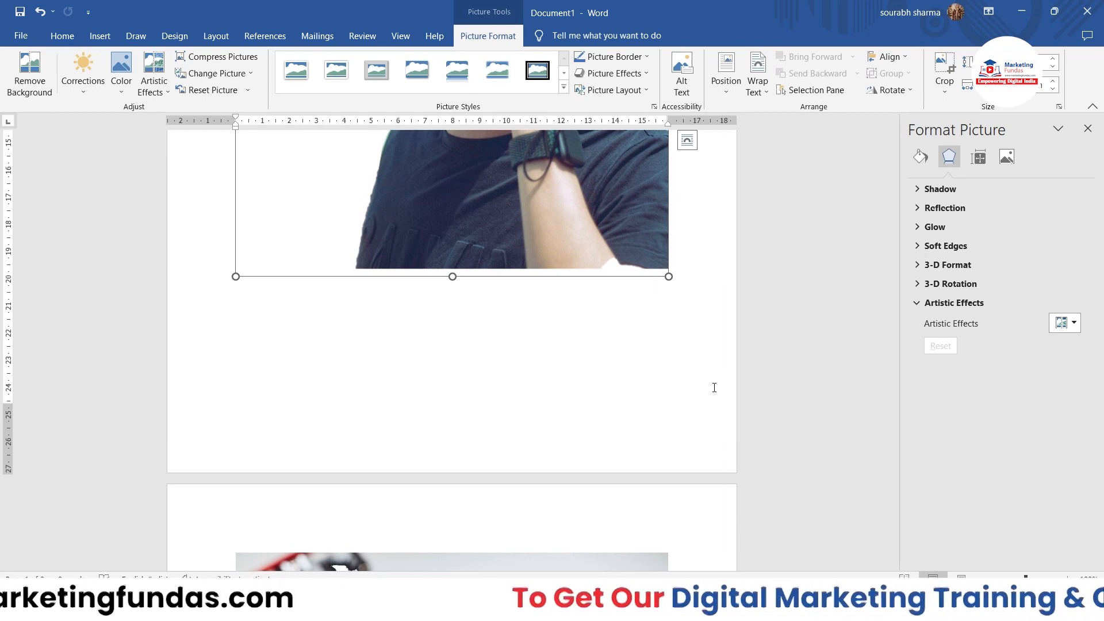
{"action": "scroll", "coordinate": [714, 387], "scroll_direction": "up", "scroll_amount": 4}
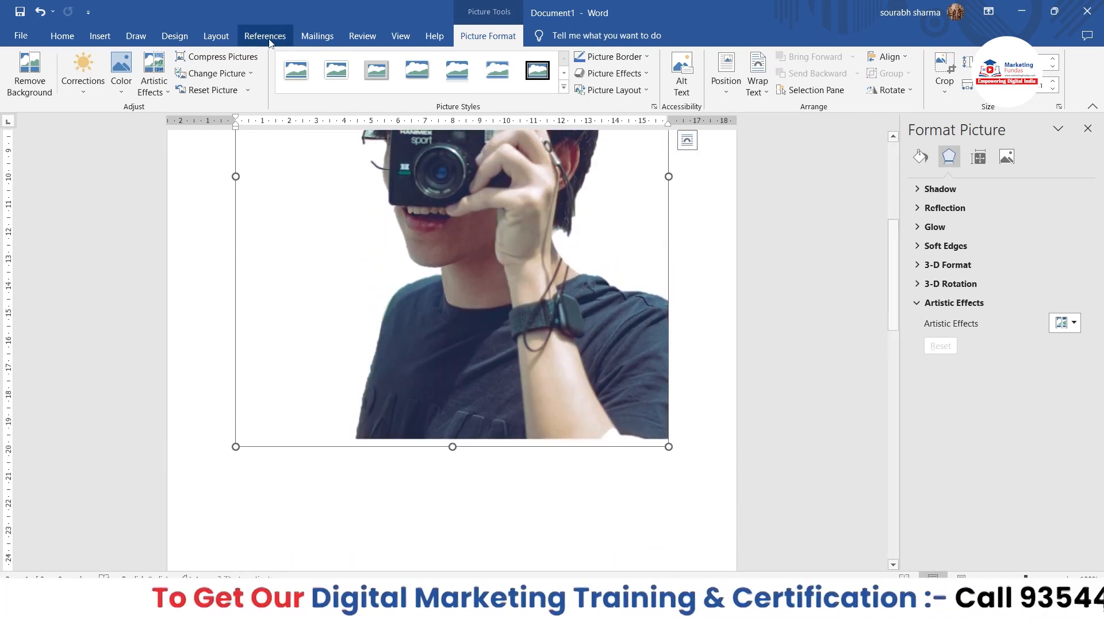
{"action": "scroll", "coordinate": [458, 200], "scroll_direction": "up", "scroll_amount": 3}
{"action": "scroll", "coordinate": [413, 276], "scroll_direction": "up", "scroll_amount": 3}
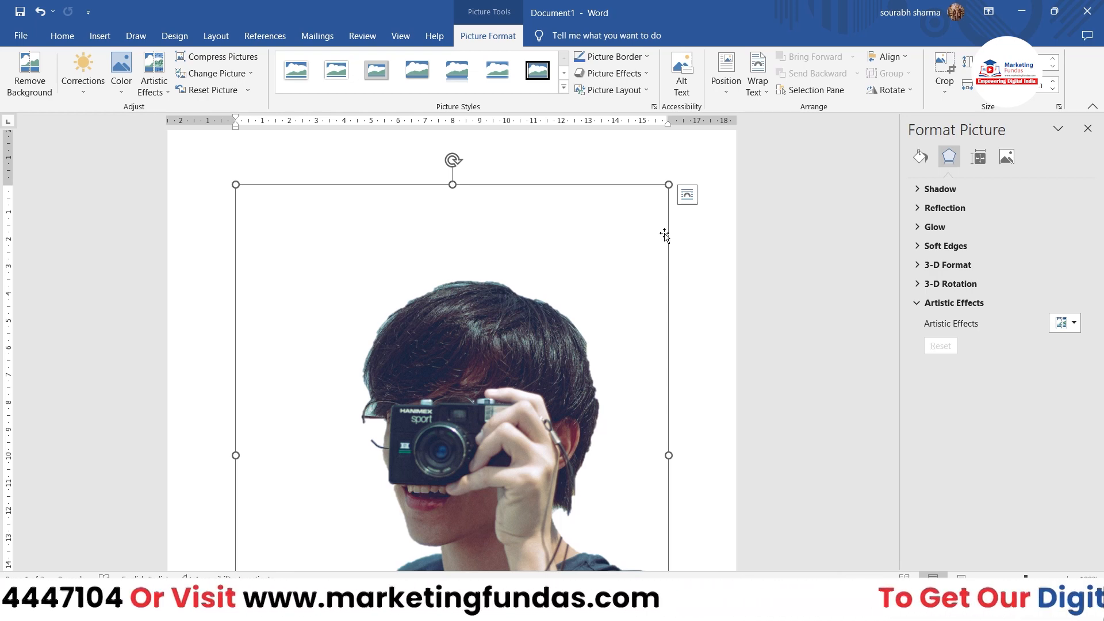
{"action": "scroll", "coordinate": [708, 279], "scroll_direction": "down", "scroll_amount": 5}
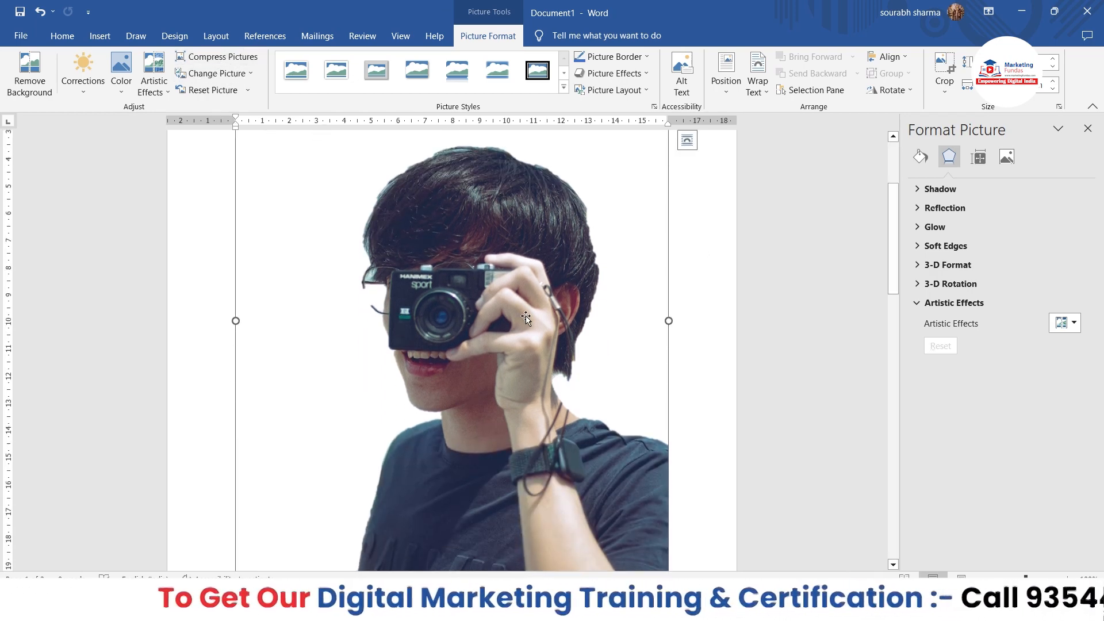
Step: Review the Compress Pictures options for the black-and-white landscape photo and leave them without applying
{"action": "scroll", "coordinate": [526, 318], "scroll_direction": "down", "scroll_amount": 20}
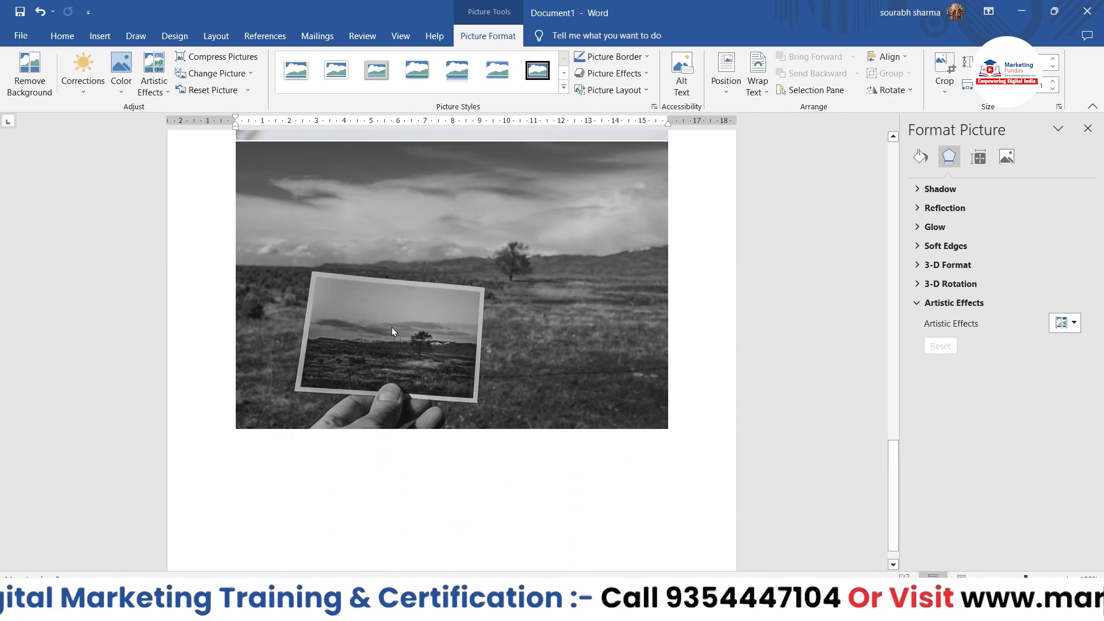
{"action": "left_click", "coordinate": [394, 331]}
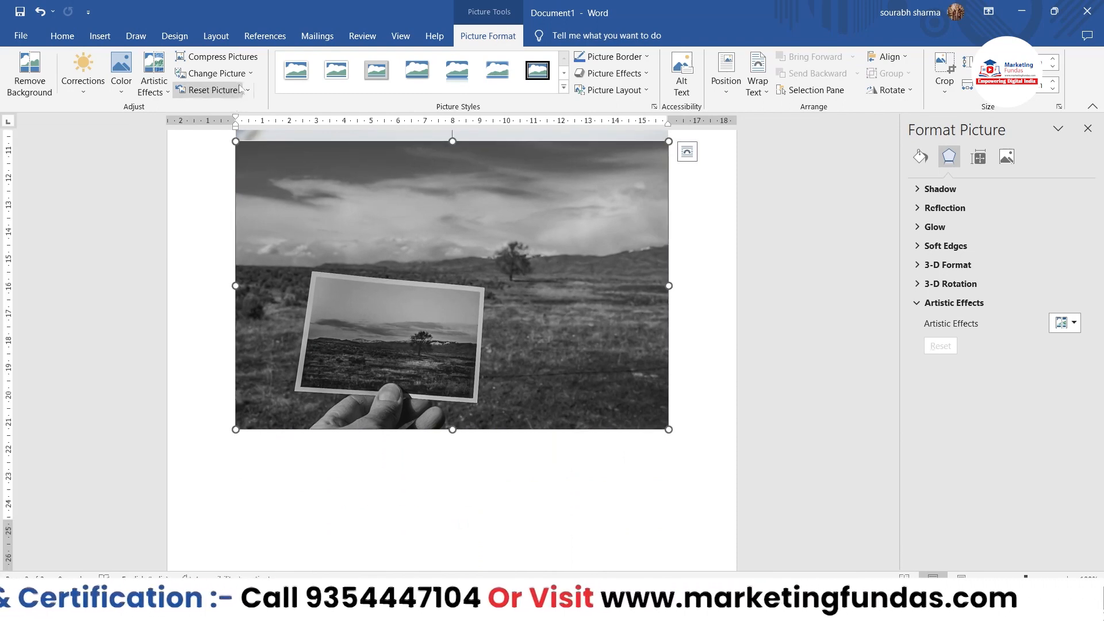
{"action": "left_click", "coordinate": [239, 60]}
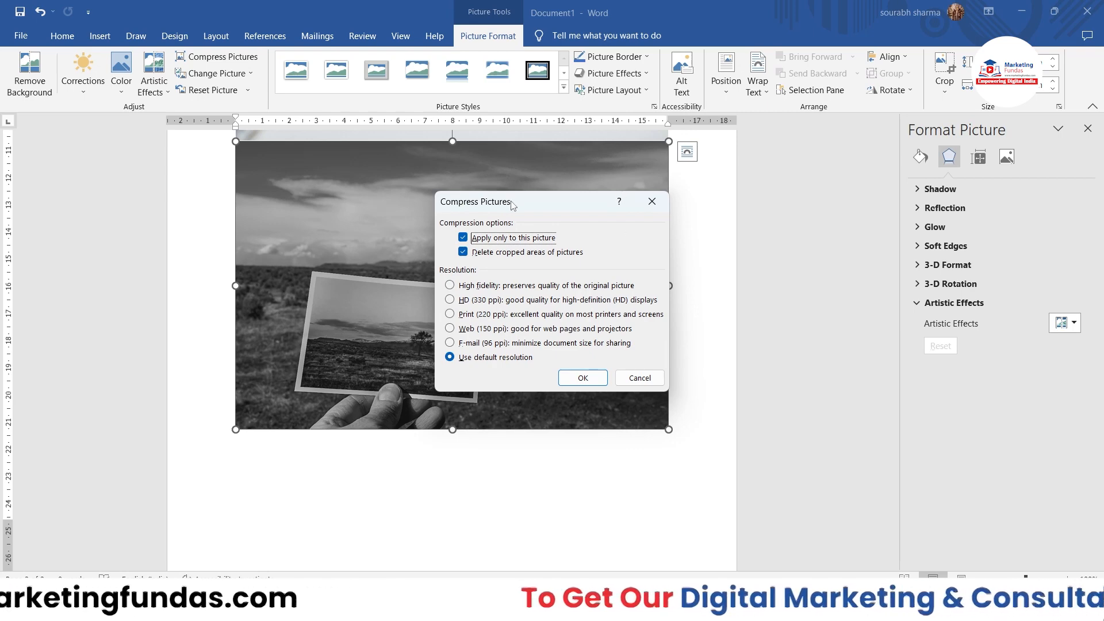
{"action": "left_click_drag", "start_coordinate": [513, 207], "coordinate": [513, 219]}
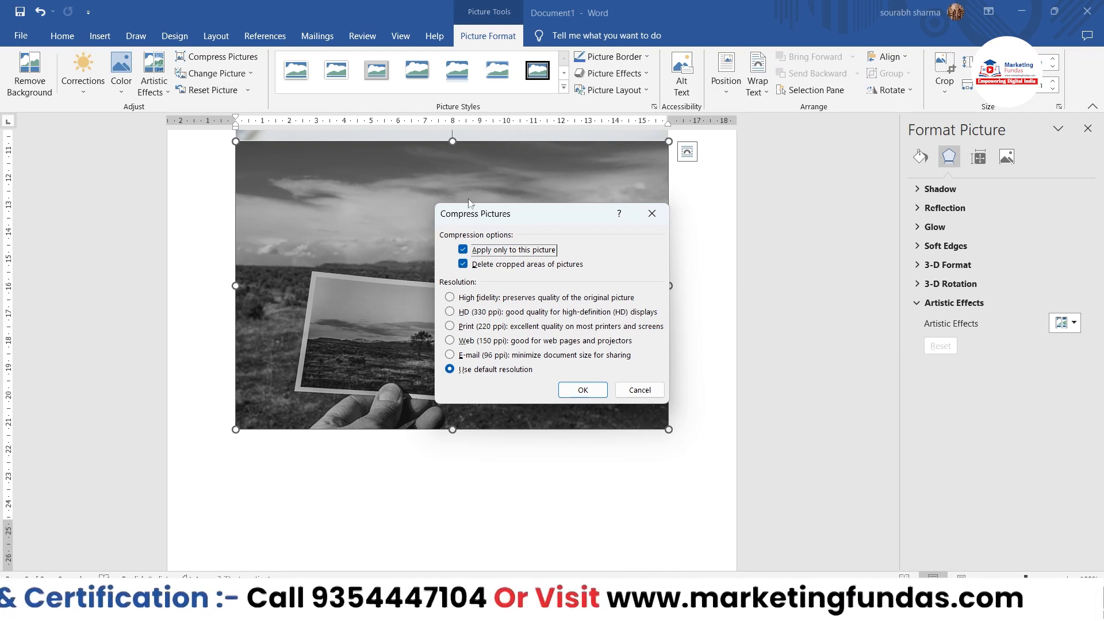
{"action": "left_click", "coordinate": [626, 392]}
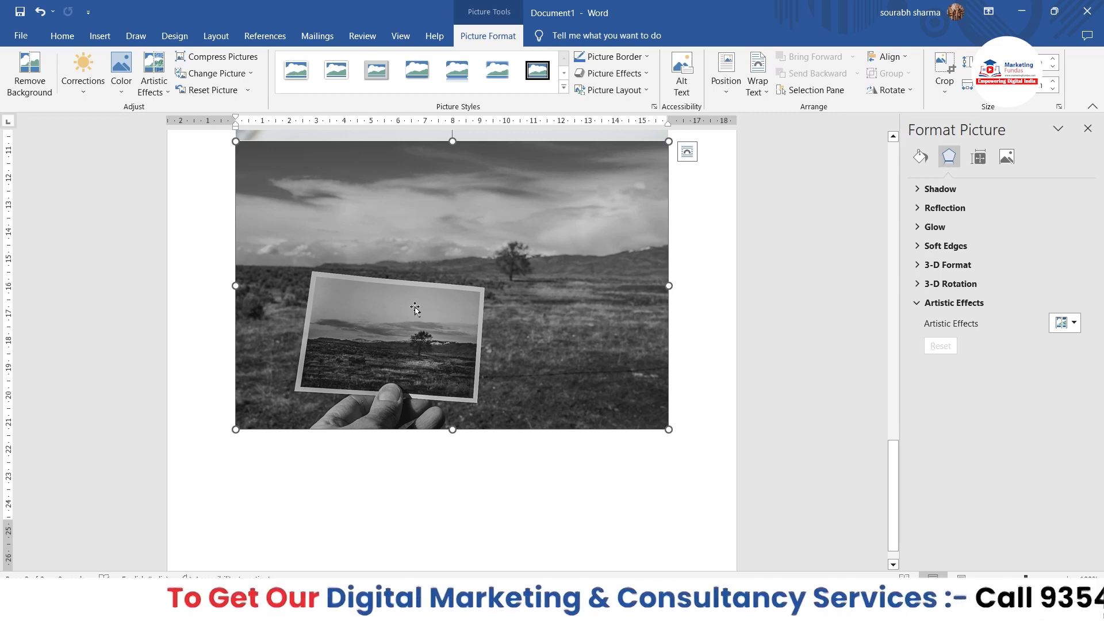
Step: Crop the right and bottom edges off the black-and-white landscape photo, leaving it about 12 cm wide and 9 cm high
{"action": "left_click", "coordinate": [944, 70]}
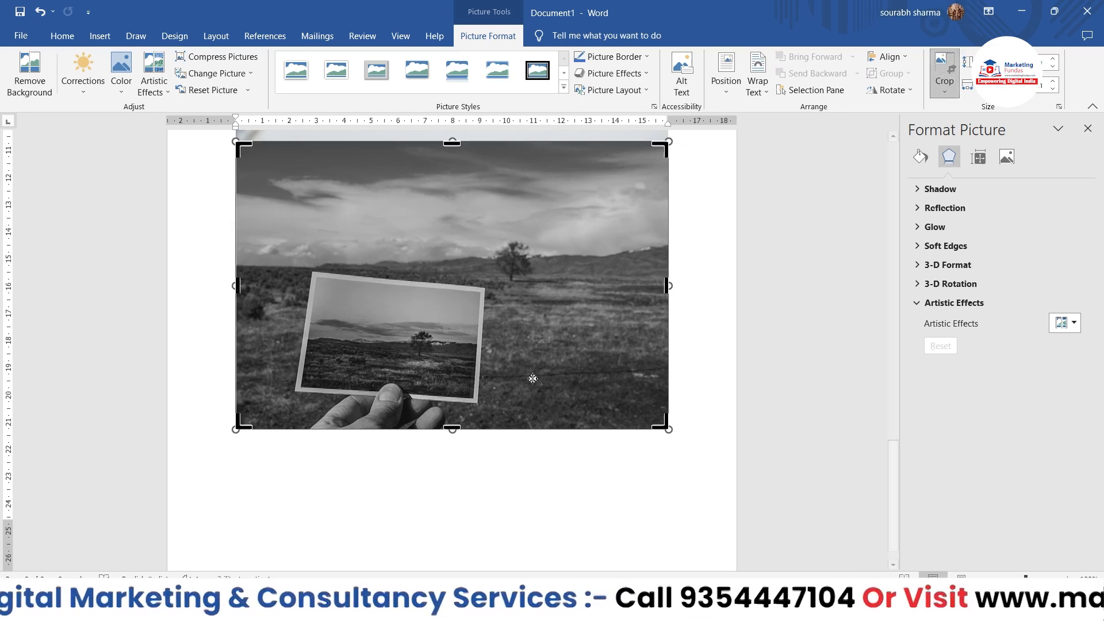
{"action": "left_click_drag", "start_coordinate": [664, 425], "coordinate": [566, 378]}
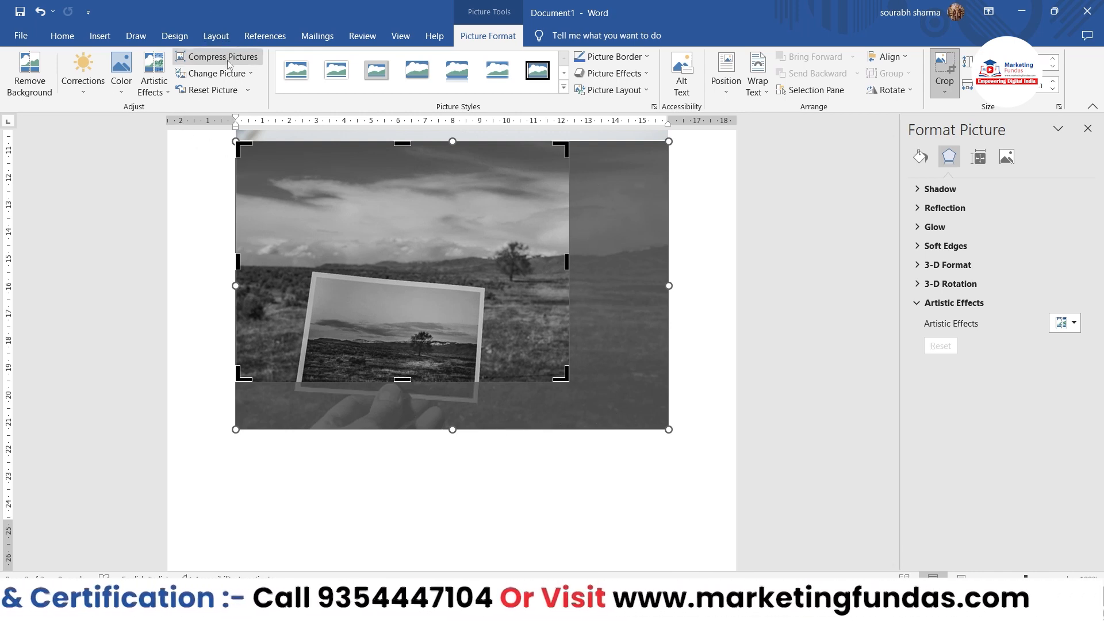
{"action": "left_click", "coordinate": [535, 482]}
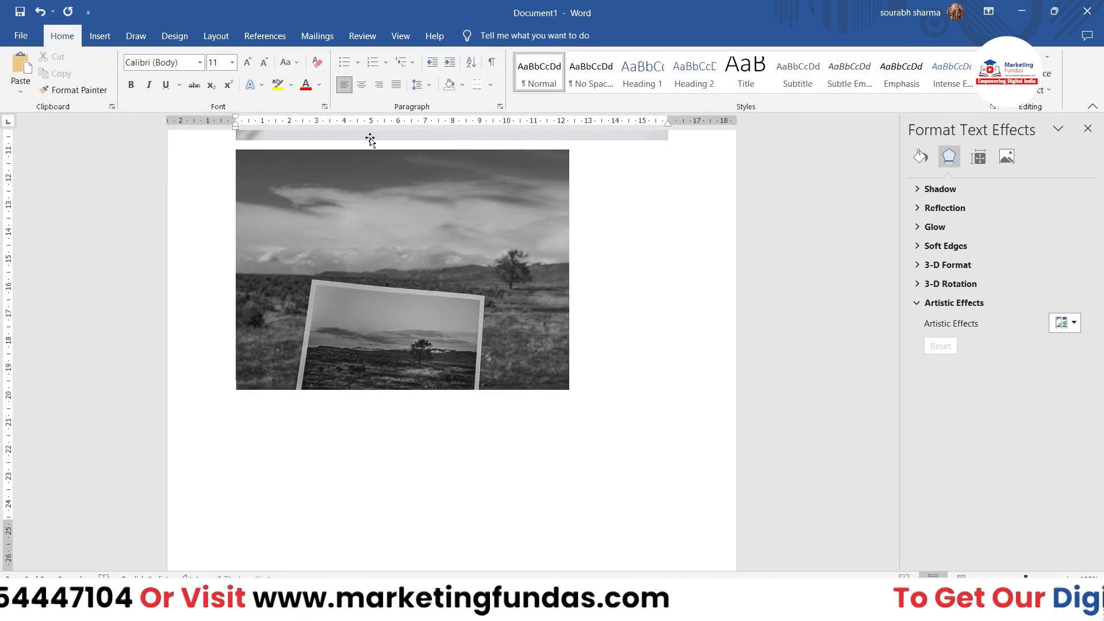
Step: Compress only the cropped landscape photo, deleting its cropped areas and using the default resolution
{"action": "left_click", "coordinate": [398, 247]}
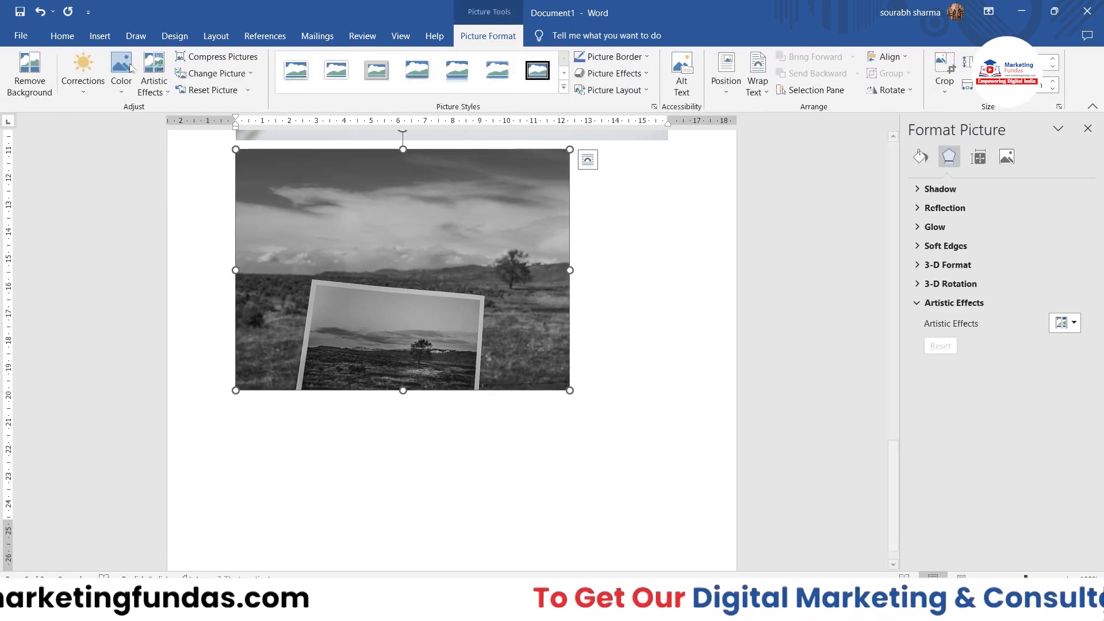
{"action": "left_click", "coordinate": [217, 57]}
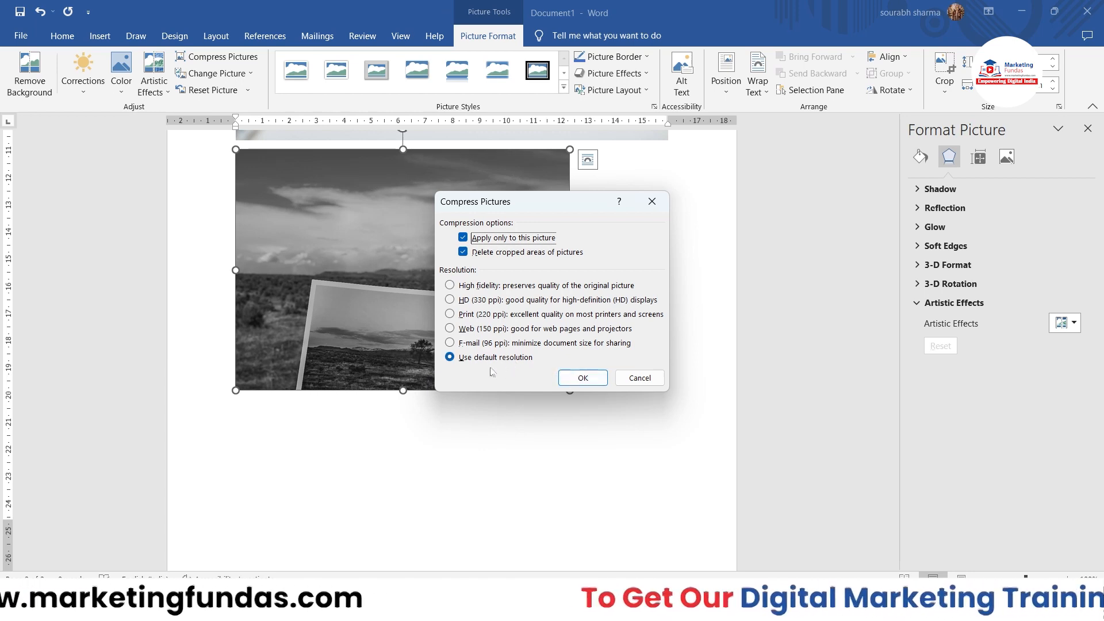
{"action": "left_click", "coordinate": [573, 378]}
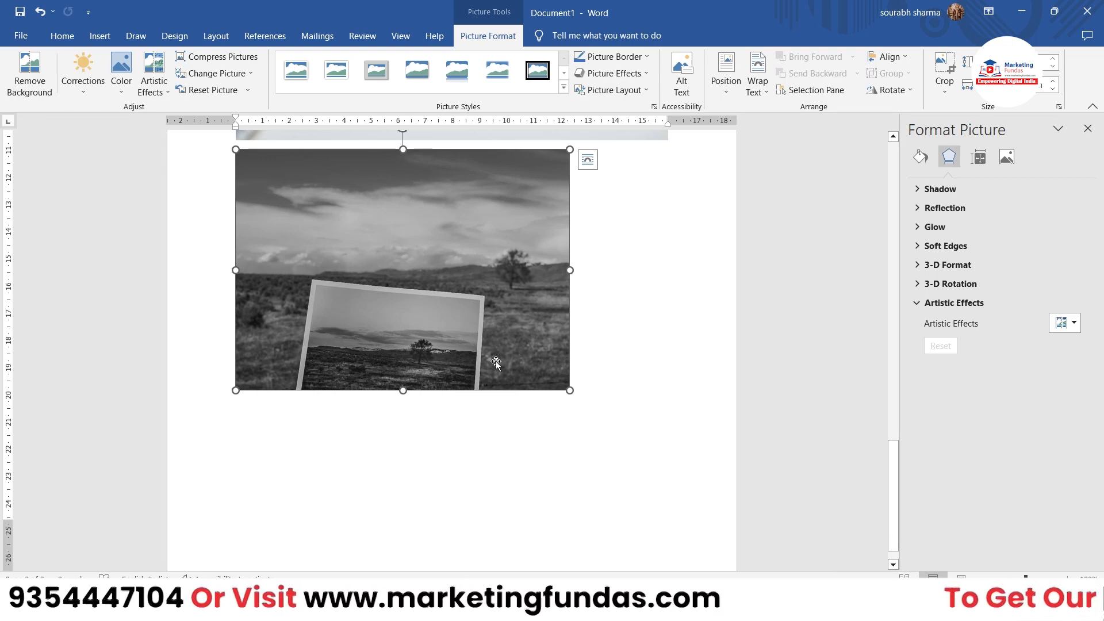
Step: Open the Change Picture source choices for the cropped landscape photo
{"action": "scroll", "coordinate": [496, 363], "scroll_direction": "up", "scroll_amount": 6}
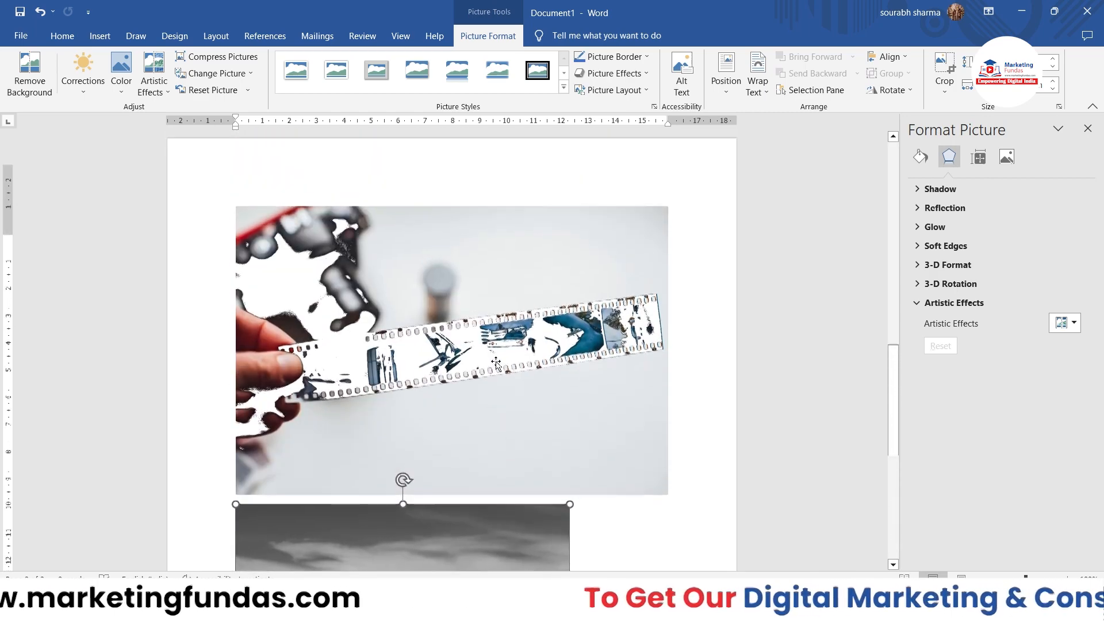
{"action": "scroll", "coordinate": [496, 363], "scroll_direction": "up", "scroll_amount": 3}
{"action": "scroll", "coordinate": [440, 335], "scroll_direction": "down", "scroll_amount": 10}
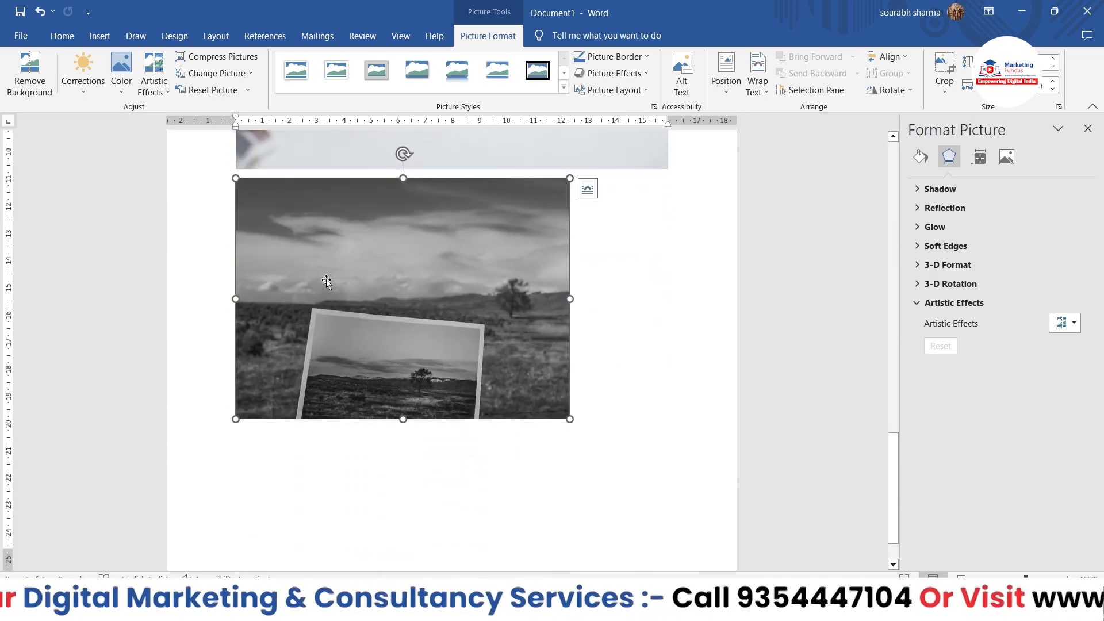
{"action": "left_click", "coordinate": [240, 76]}
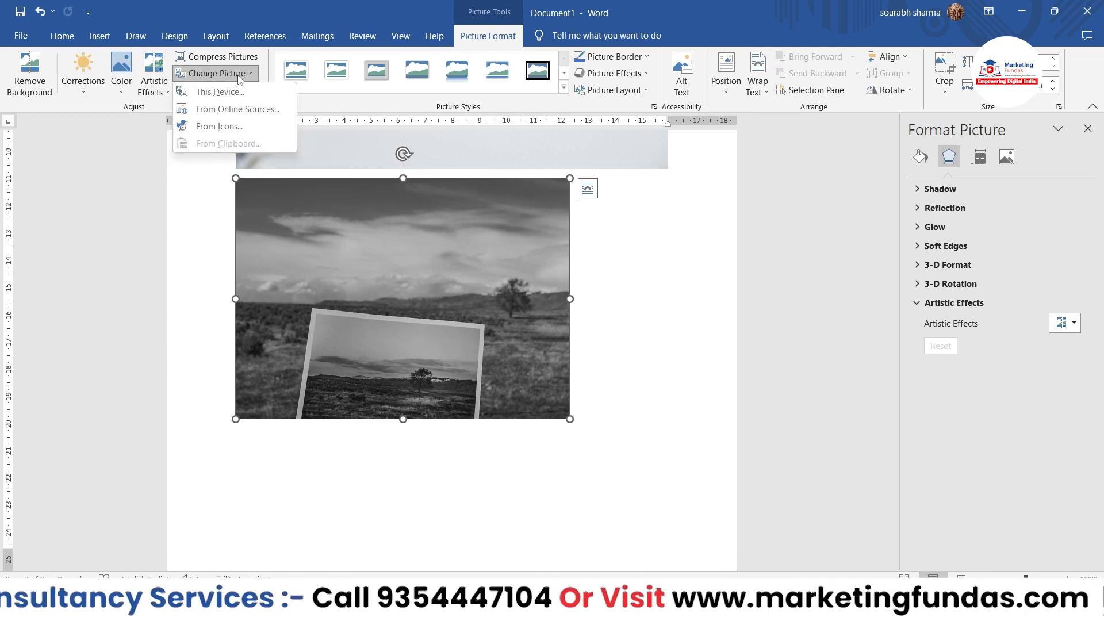